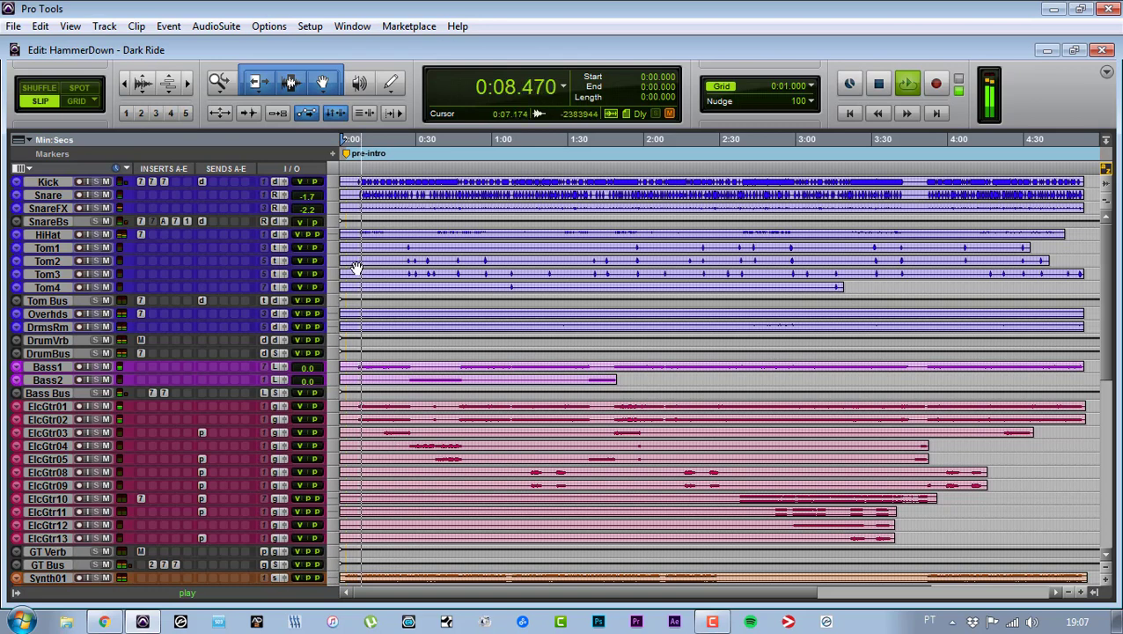
# Set the display height of all tracks to small
pyautogui.click(331, 221)
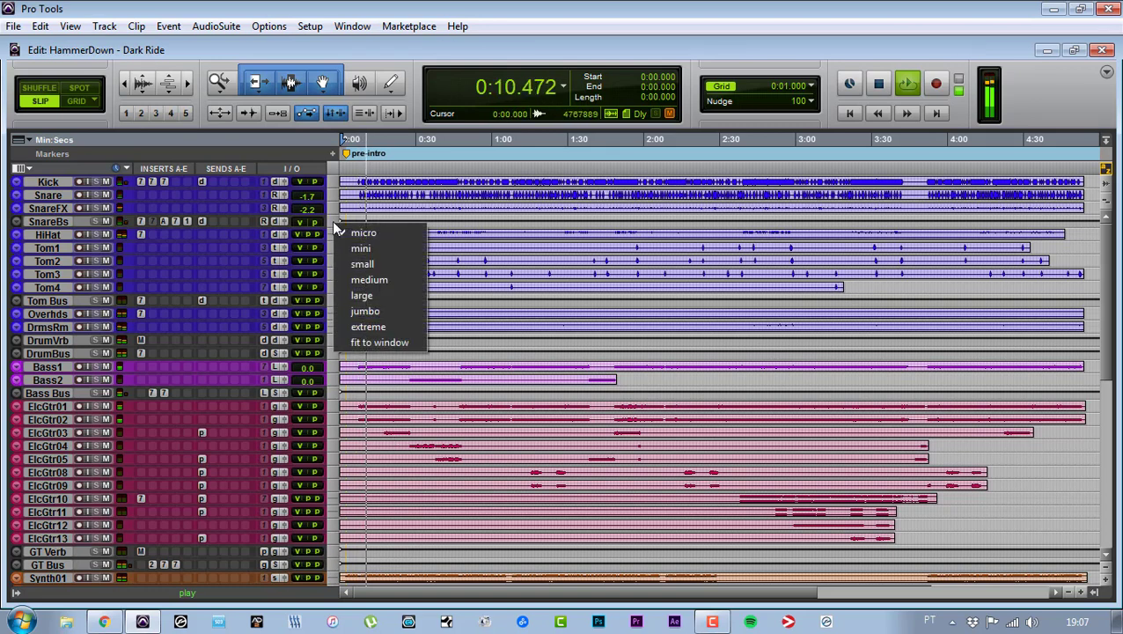
pyautogui.click(343, 261)
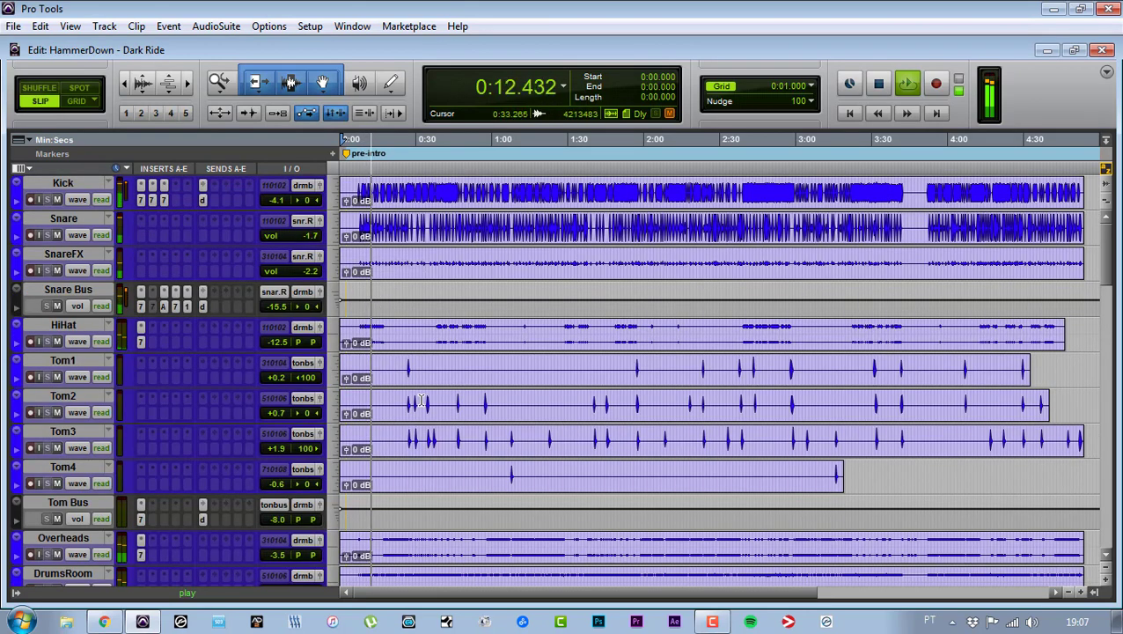
# Review the drum, bass and guitar tracks and examine the MPX Native Reverb on the GT Verb track
pyautogui.scroll(-2, 421, 402)
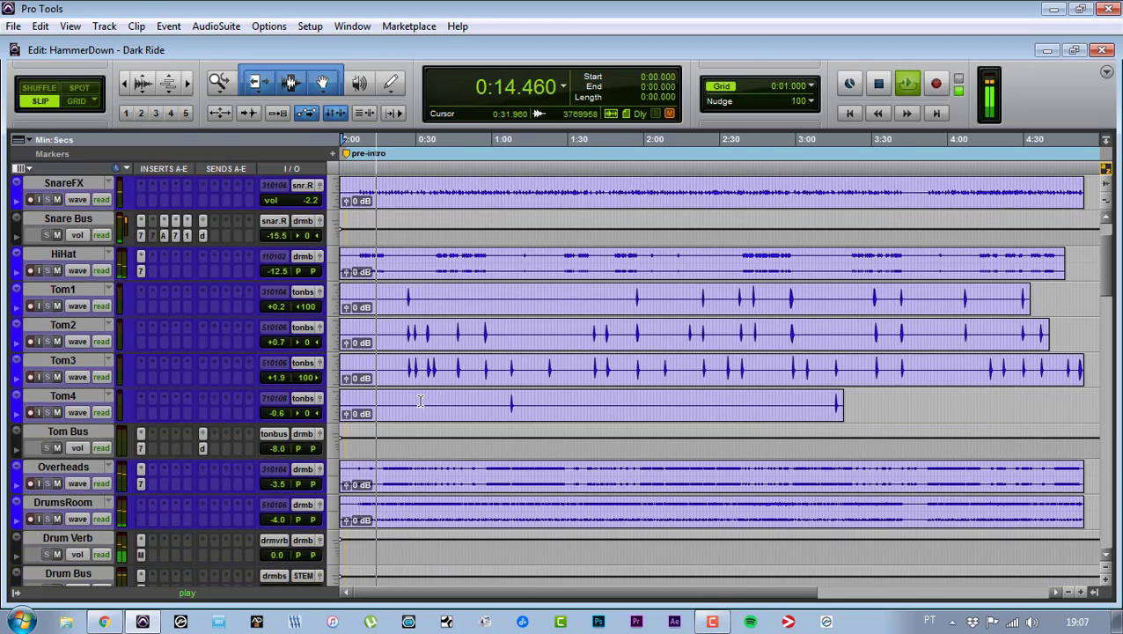
pyautogui.scroll(-1, 421, 401)
pyautogui.scroll(-12, 420, 401)
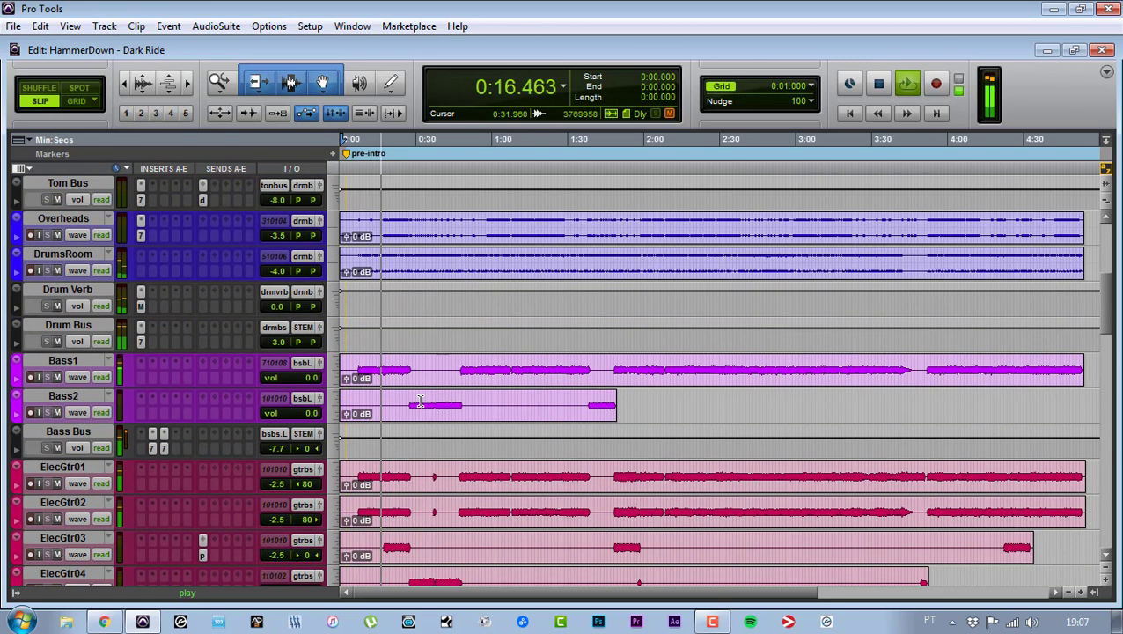
pyautogui.scroll(-3, 421, 401)
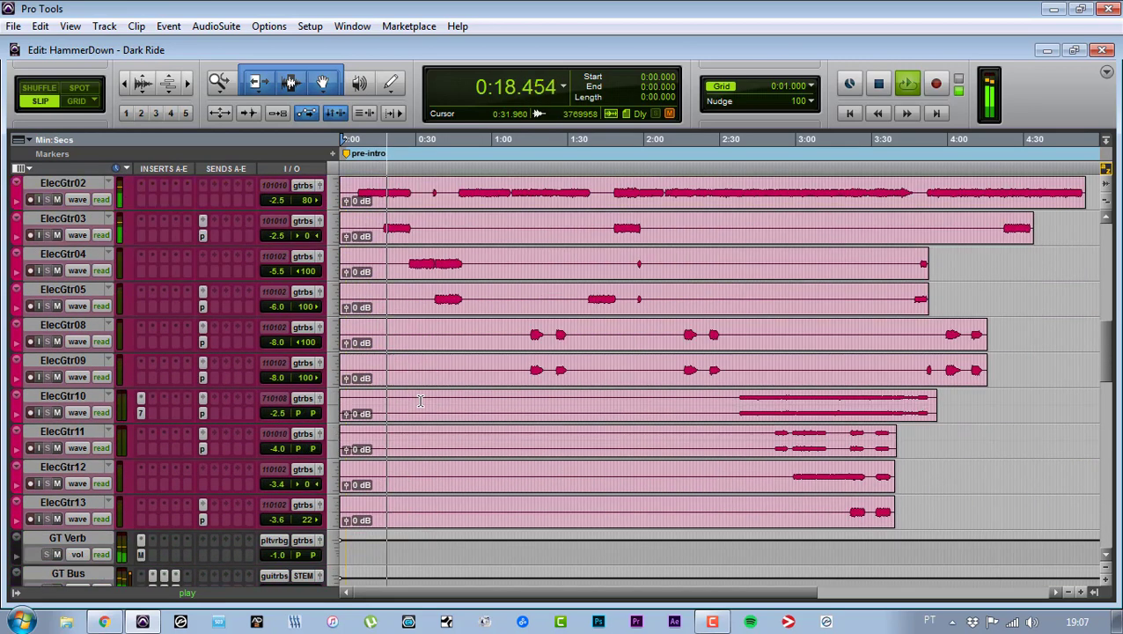
pyautogui.scroll(-3, 231, 485)
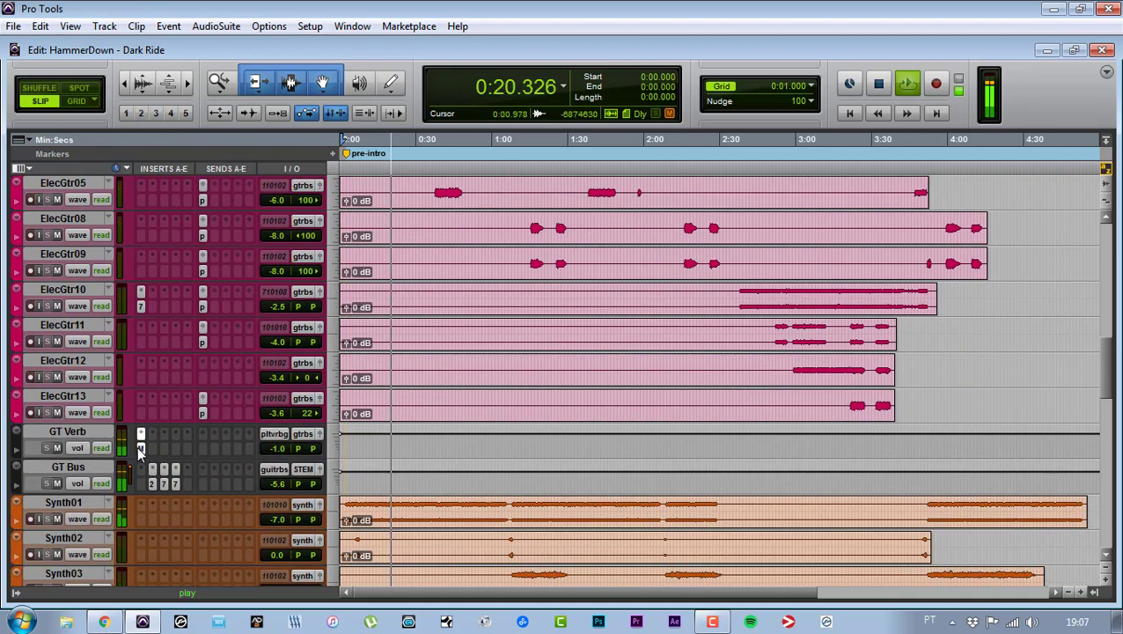
pyautogui.click(140, 449)
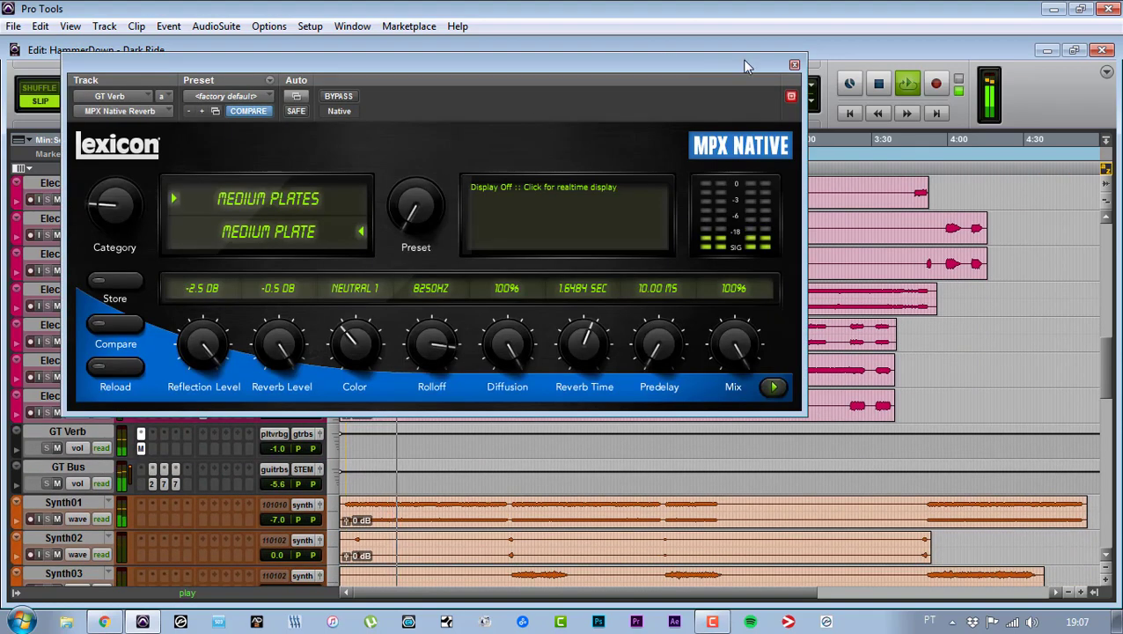
pyautogui.click(794, 64)
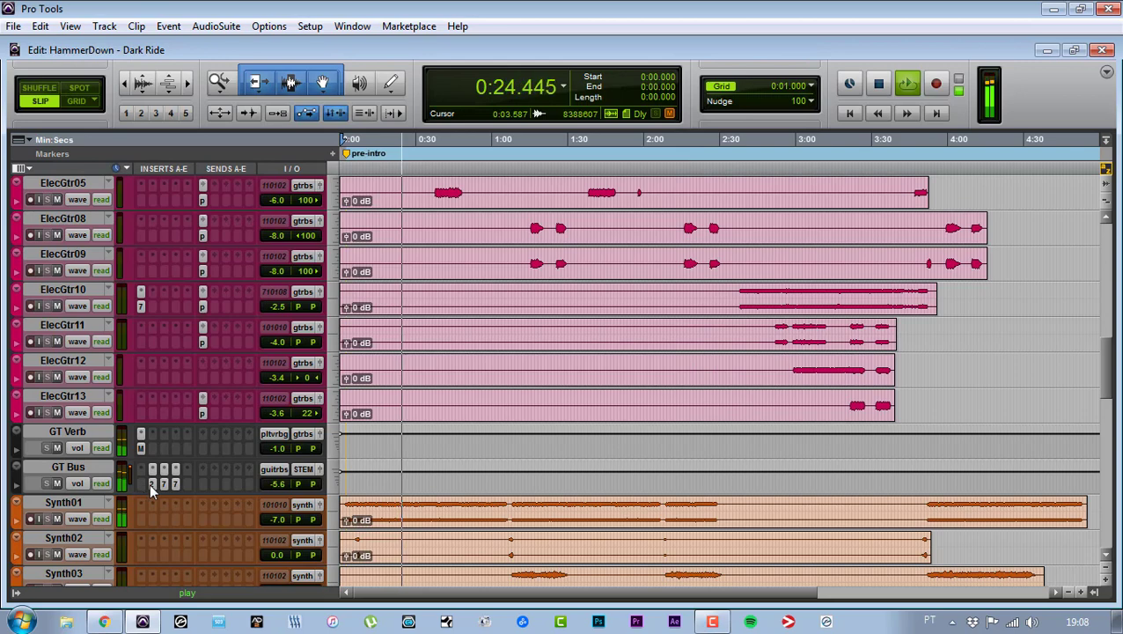
# Inspect the CLA-2A, Scheps 73 and EQ3 7-Band inserts on the GT Bus
pyautogui.click(151, 484)
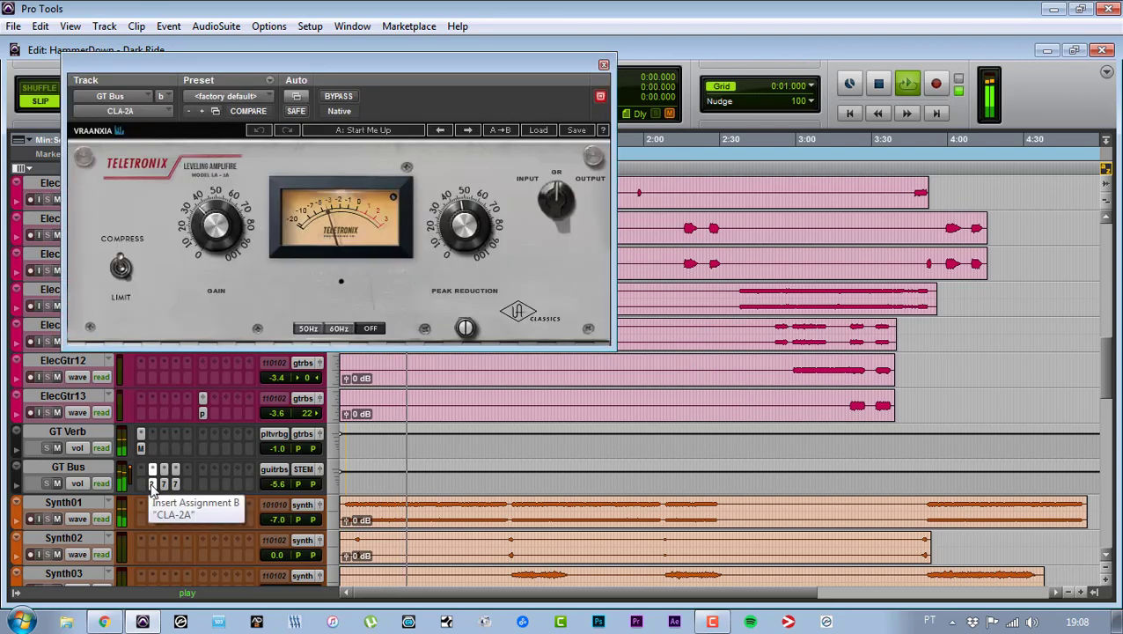
pyautogui.click(163, 486)
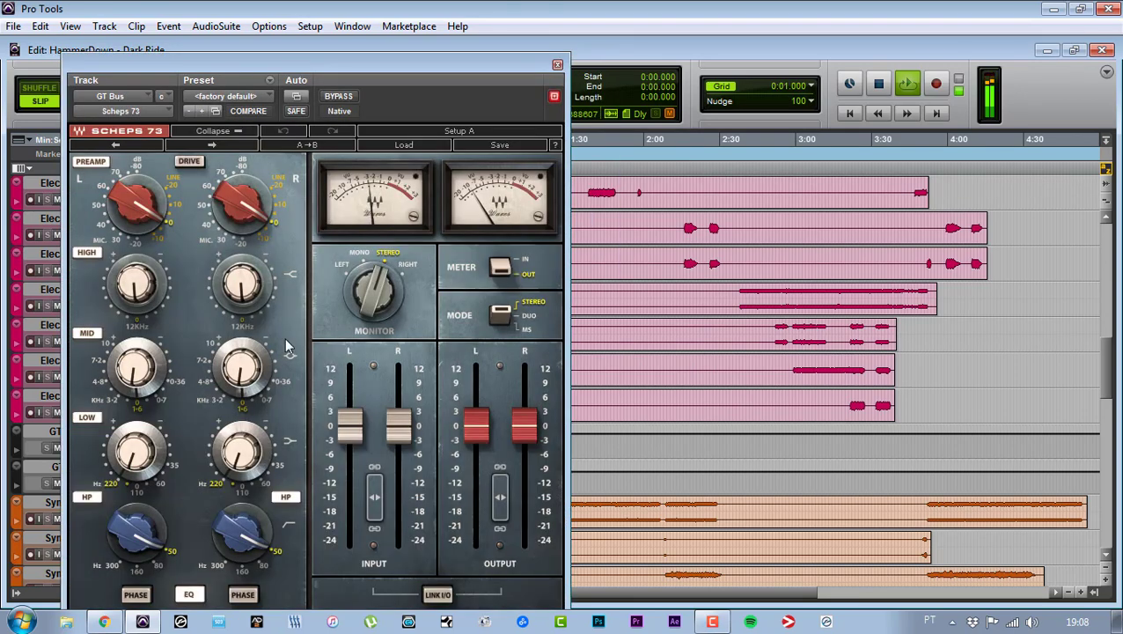
pyautogui.click(557, 65)
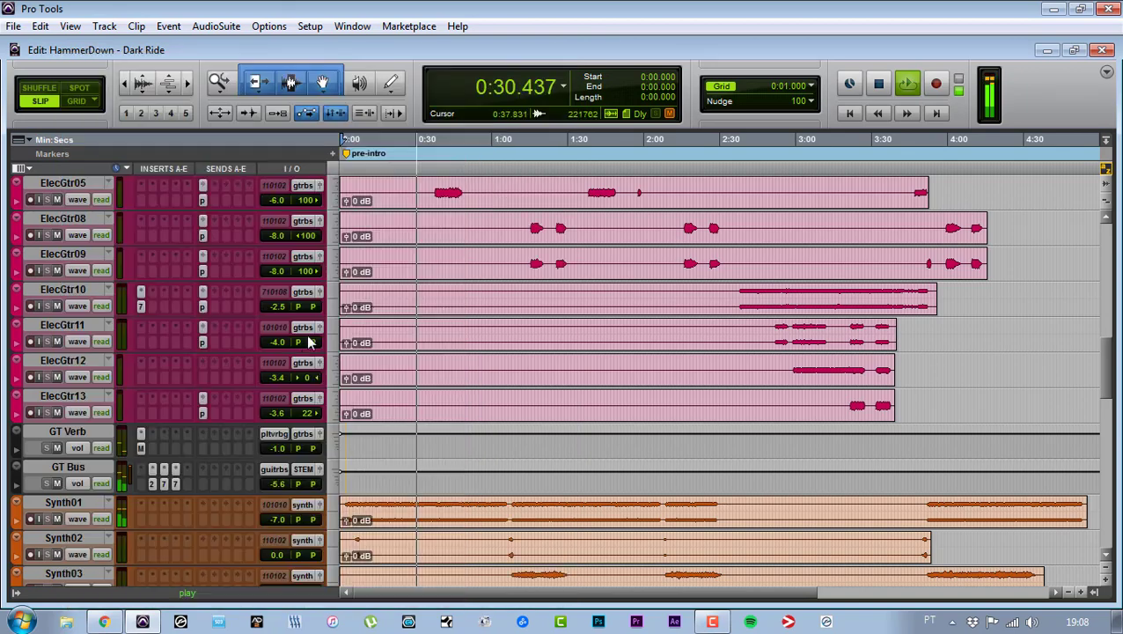
pyautogui.click(176, 485)
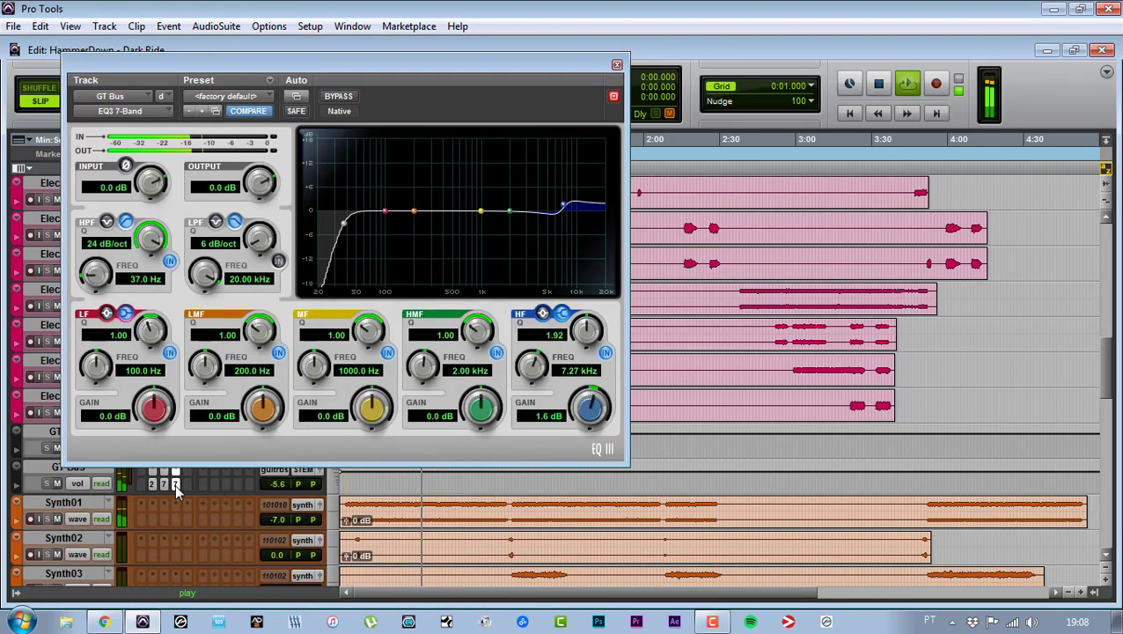
pyautogui.click(617, 66)
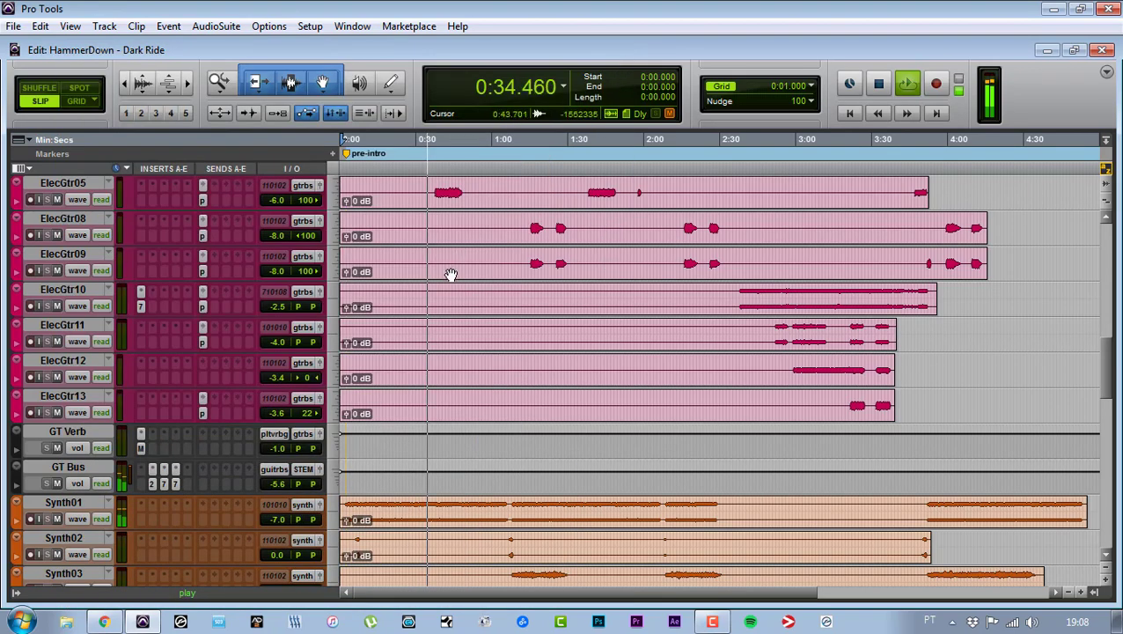
# Audition the LEADVOCAL, BACK and GT stems by soloing them, and release these solos again
pyautogui.scroll(-15, 451, 282)
pyautogui.scroll(-6, 451, 287)
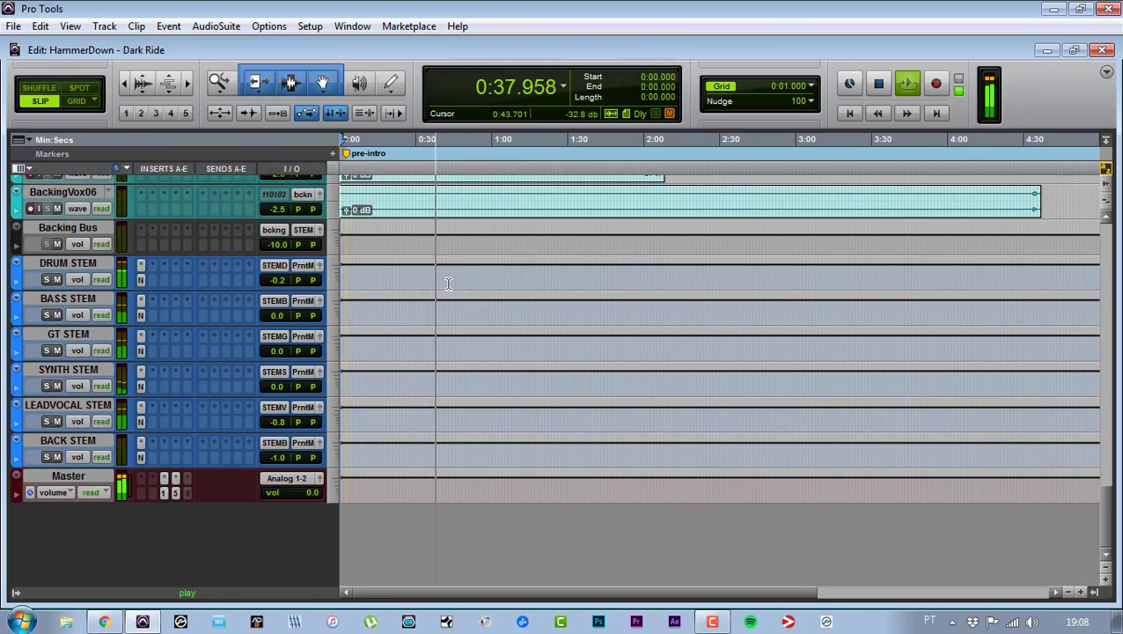
pyautogui.click(47, 422)
pyautogui.click(48, 457)
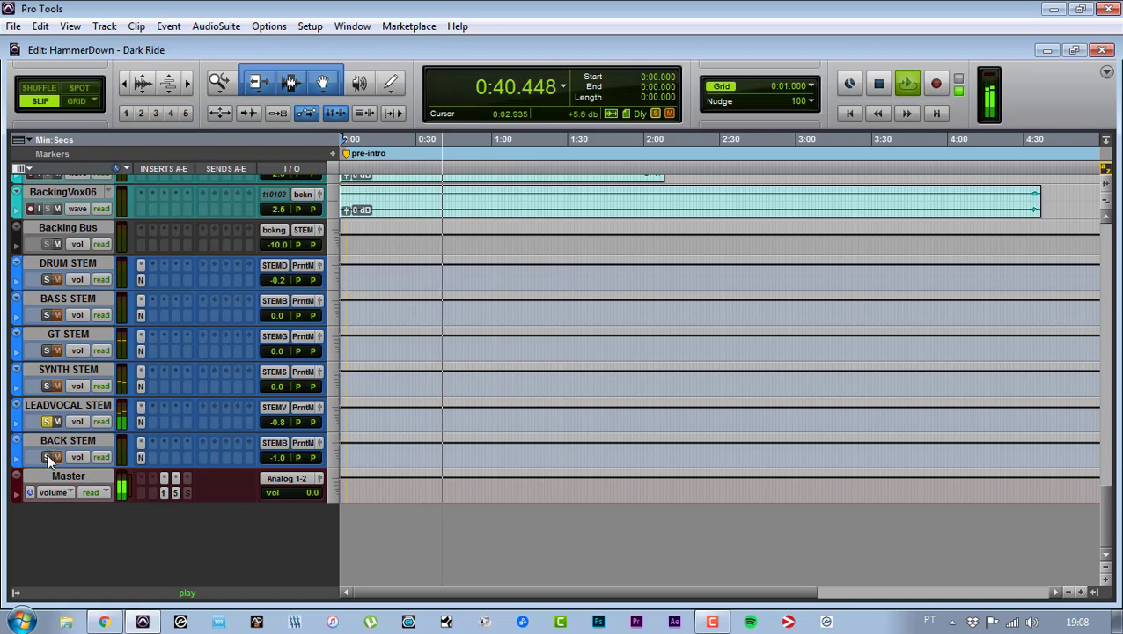
pyautogui.click(50, 457)
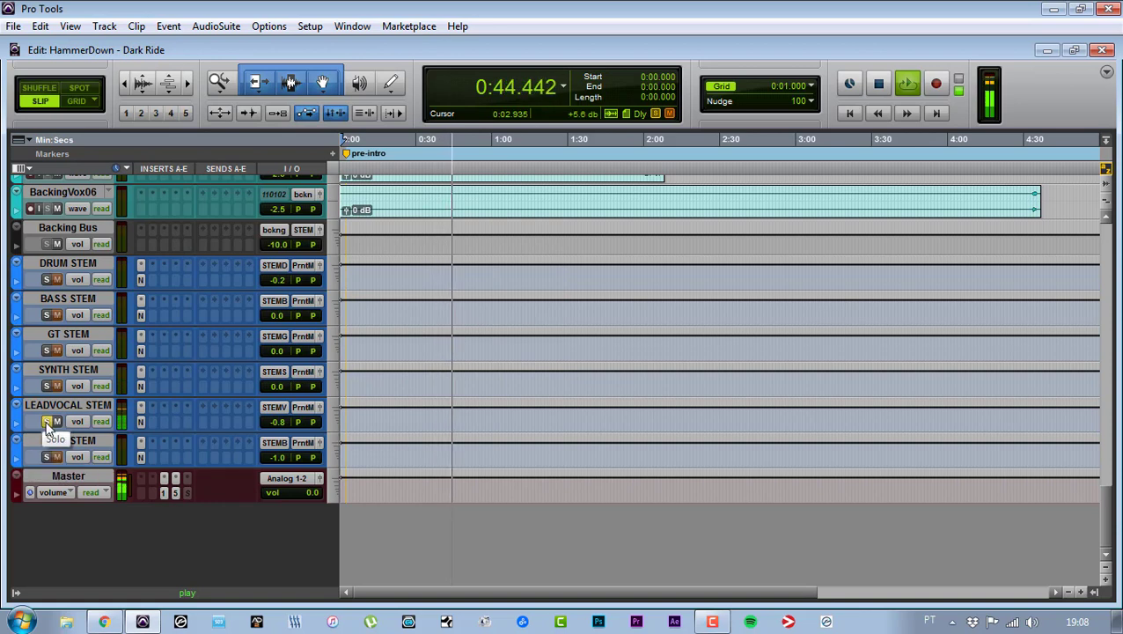
pyautogui.click(48, 422)
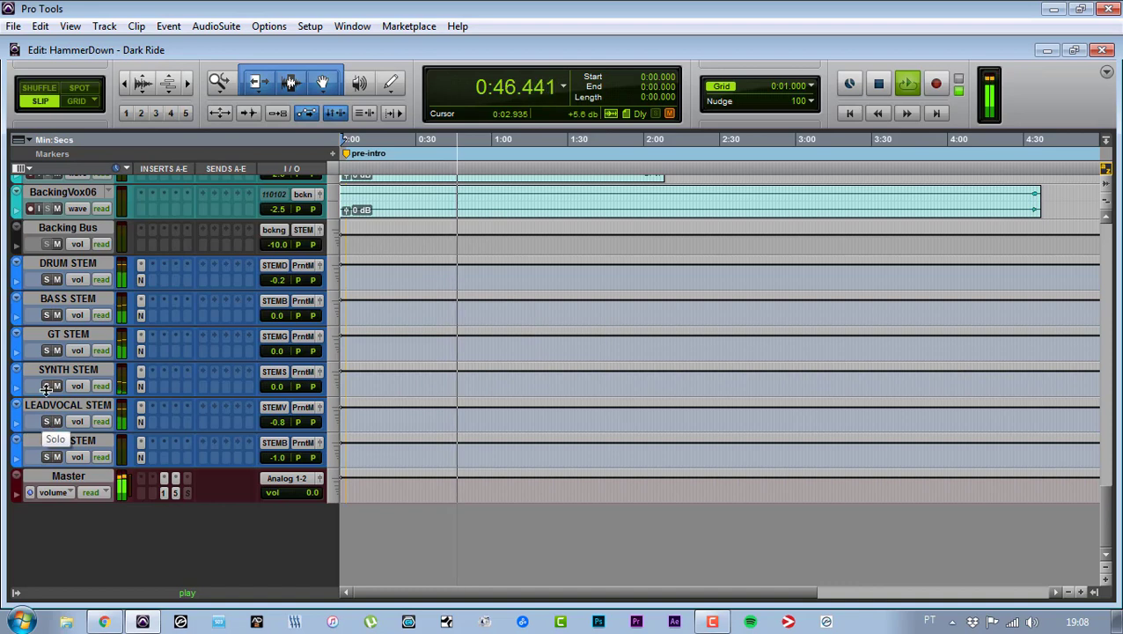
pyautogui.click(48, 350)
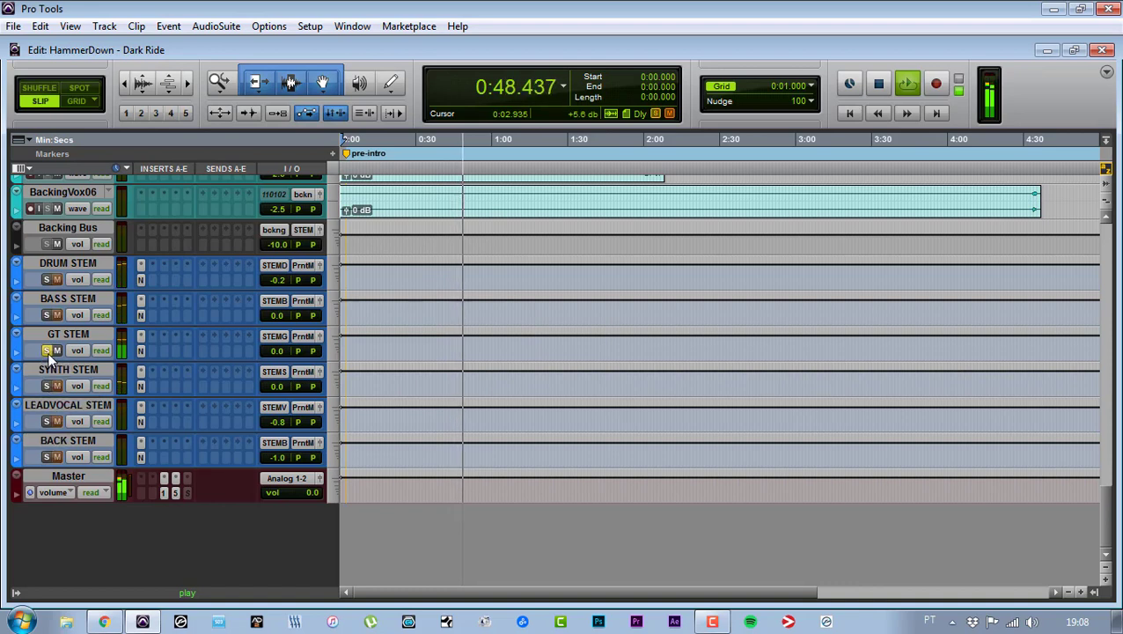
pyautogui.click(48, 350)
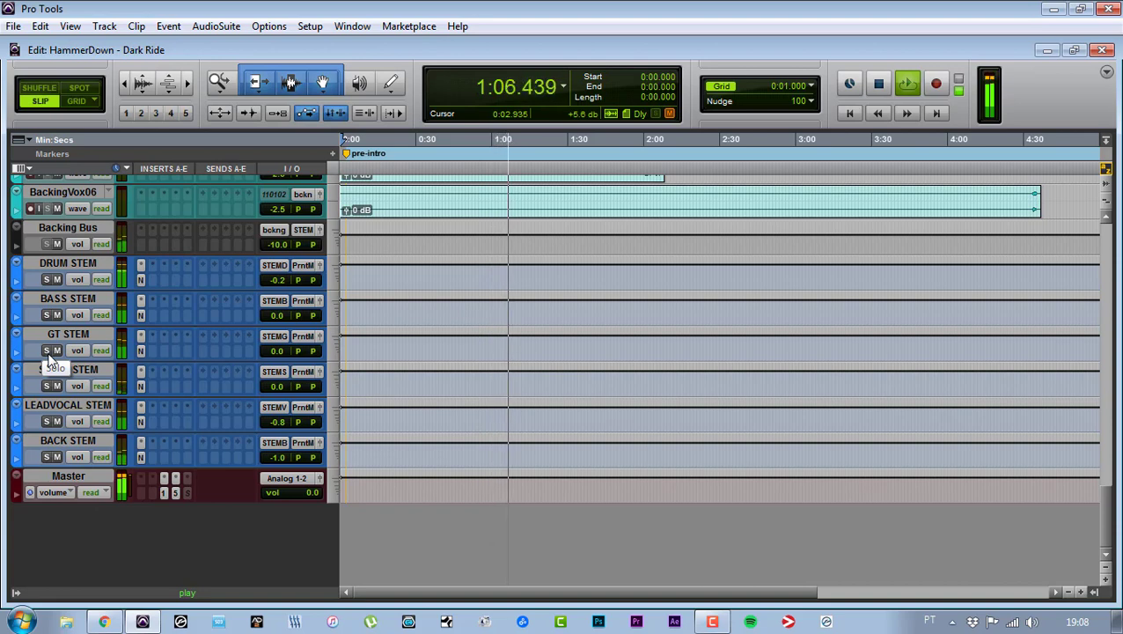
# Solo the DRUM and BASS stems and add the GT stem to the solo in the Mix window
pyautogui.click(47, 315)
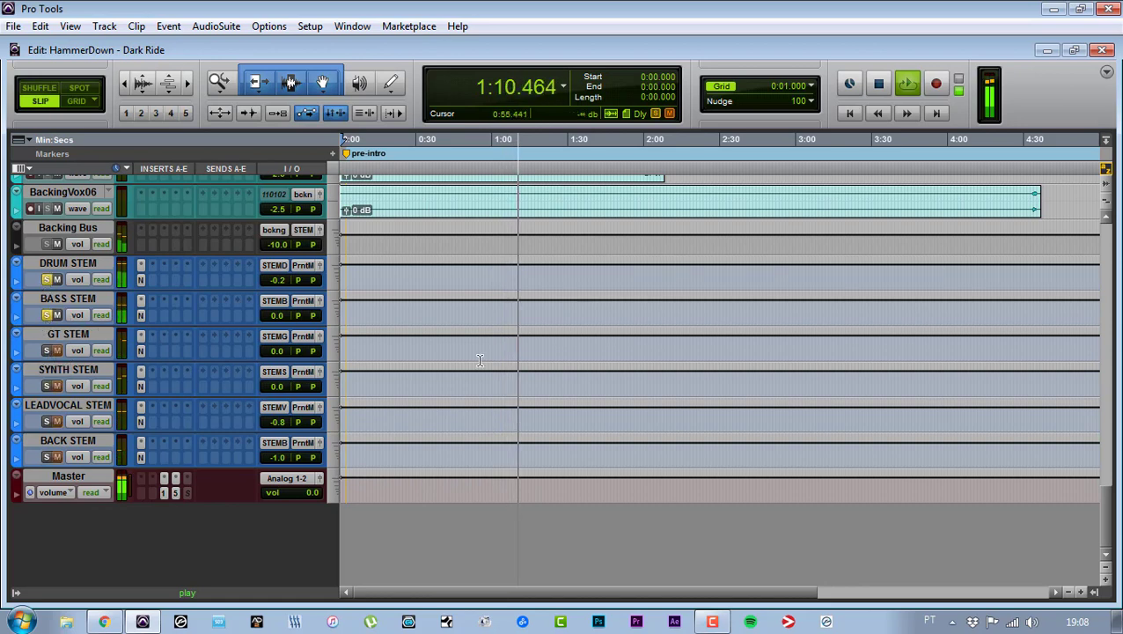
pyautogui.hotkey('ctrl', '=')
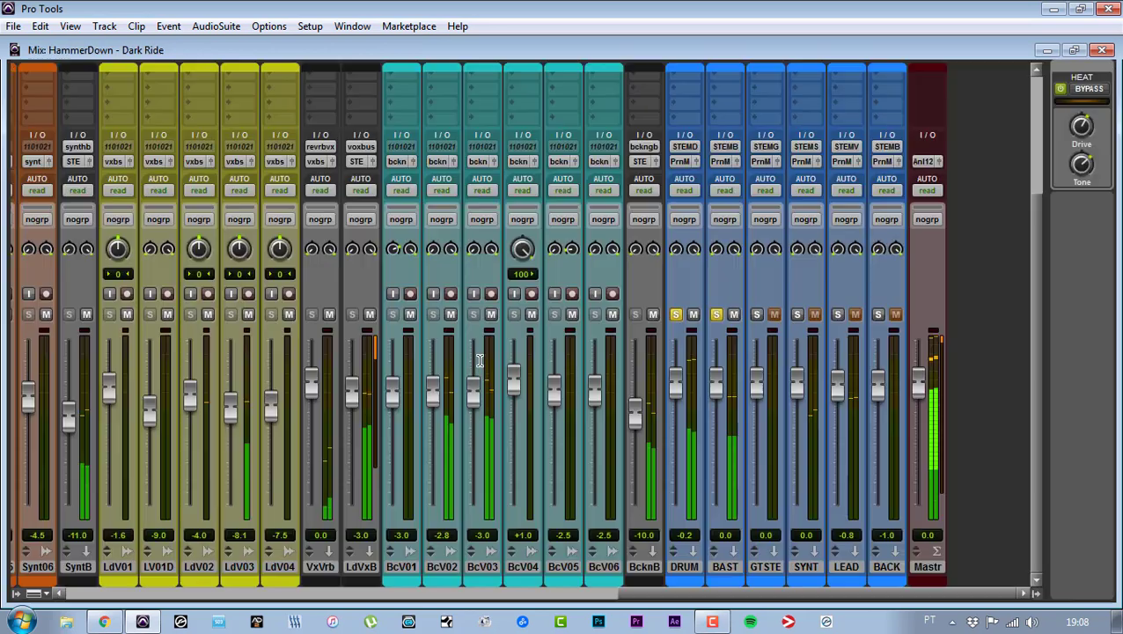
pyautogui.click(756, 315)
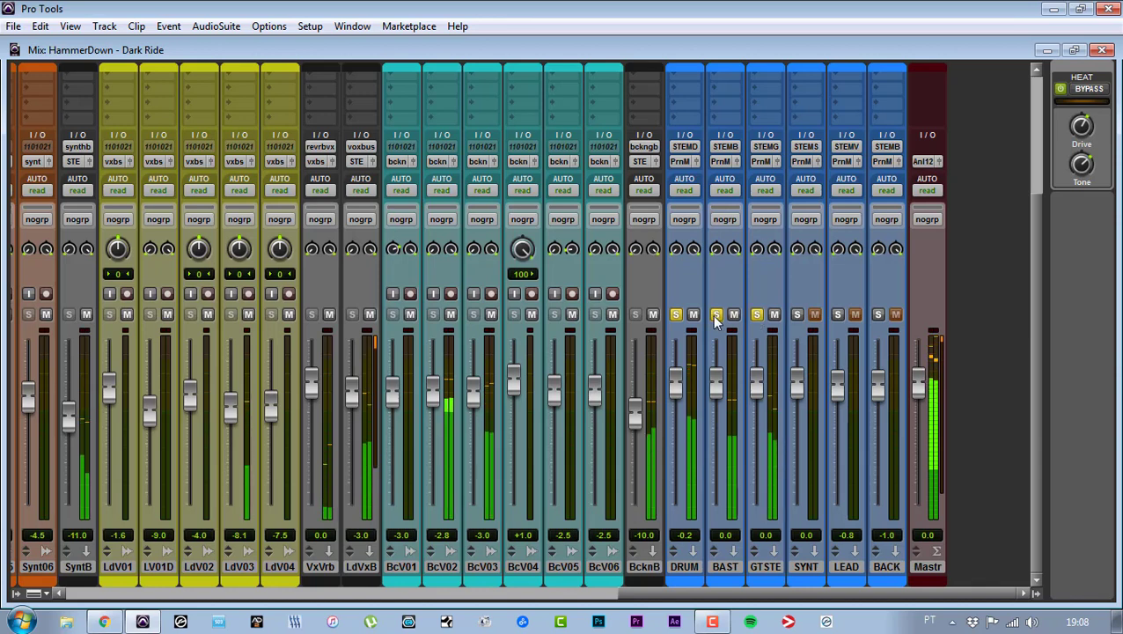
# Release the BASS, DRUM and GT stem solos and solo the SYNTH stem on its own
pyautogui.click(715, 315)
pyautogui.click(675, 315)
pyautogui.click(796, 315)
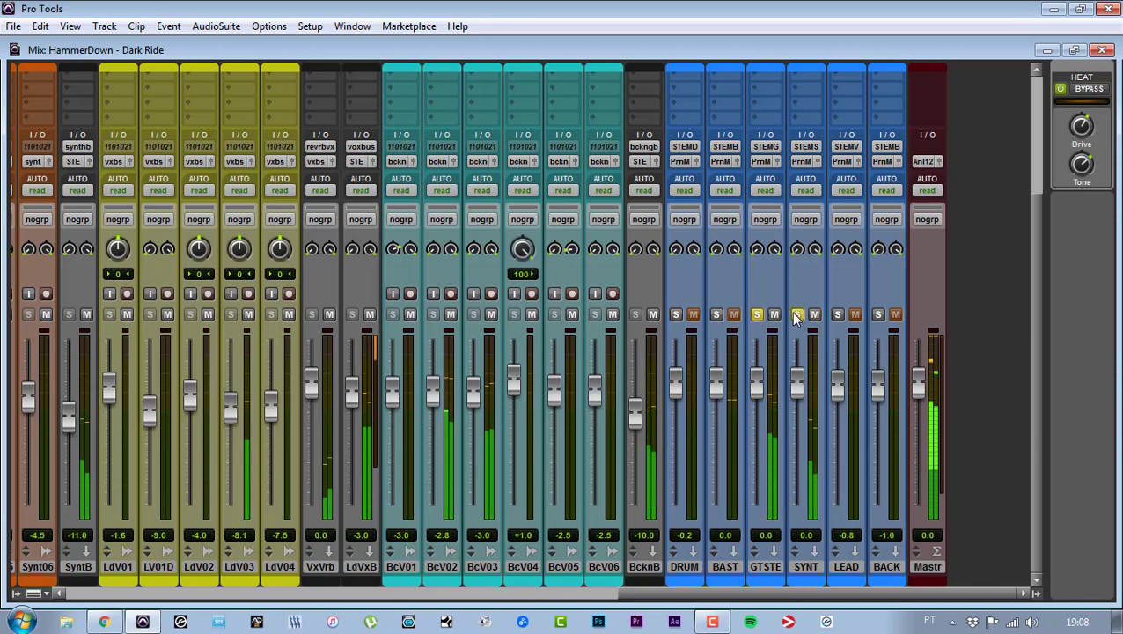
pyautogui.click(756, 315)
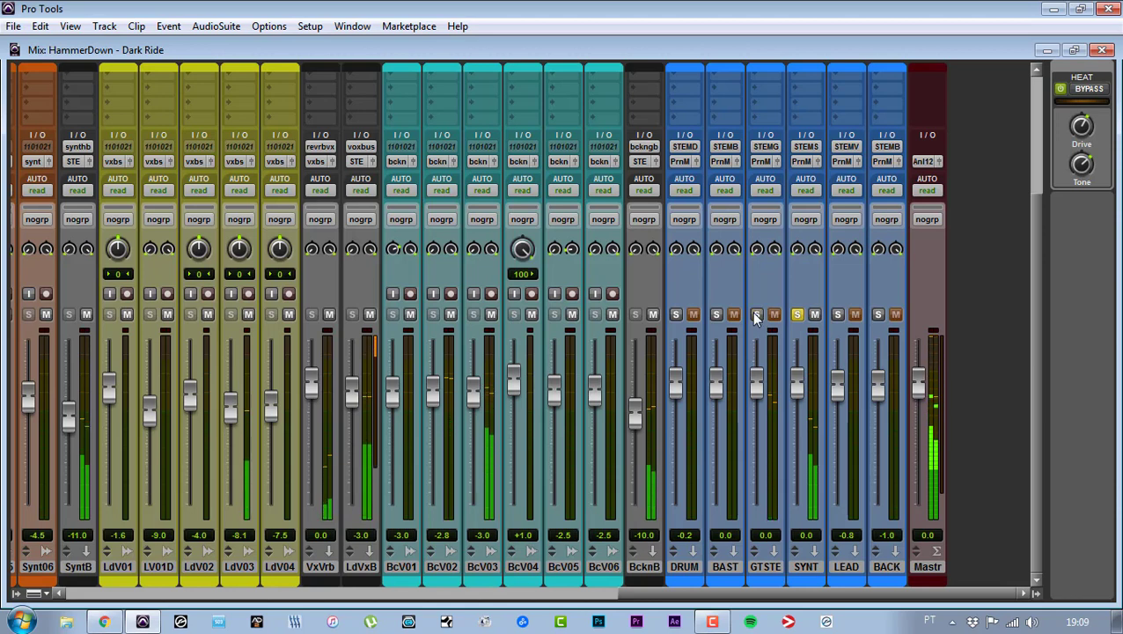
# Replace the SYNTH stem solo with a combined solo of the GT, BASS and DRUM stems
pyautogui.click(756, 315)
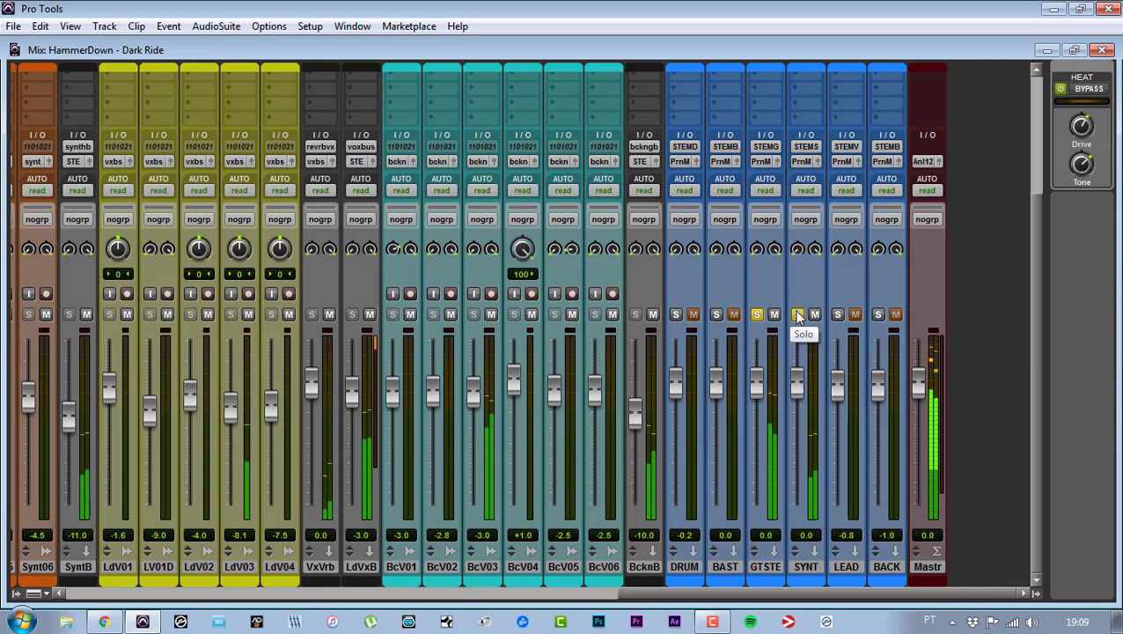
pyautogui.click(797, 316)
pyautogui.click(716, 315)
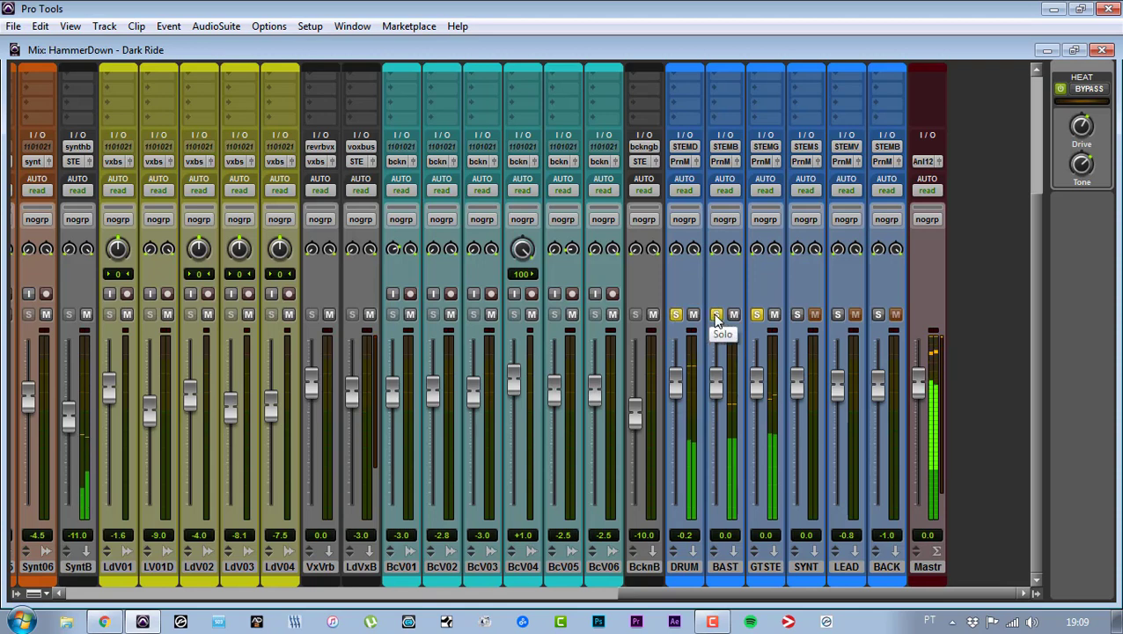
# Reduce the solo to the DRUM stem and build it back up until all six stems are soloed
pyautogui.click(716, 315)
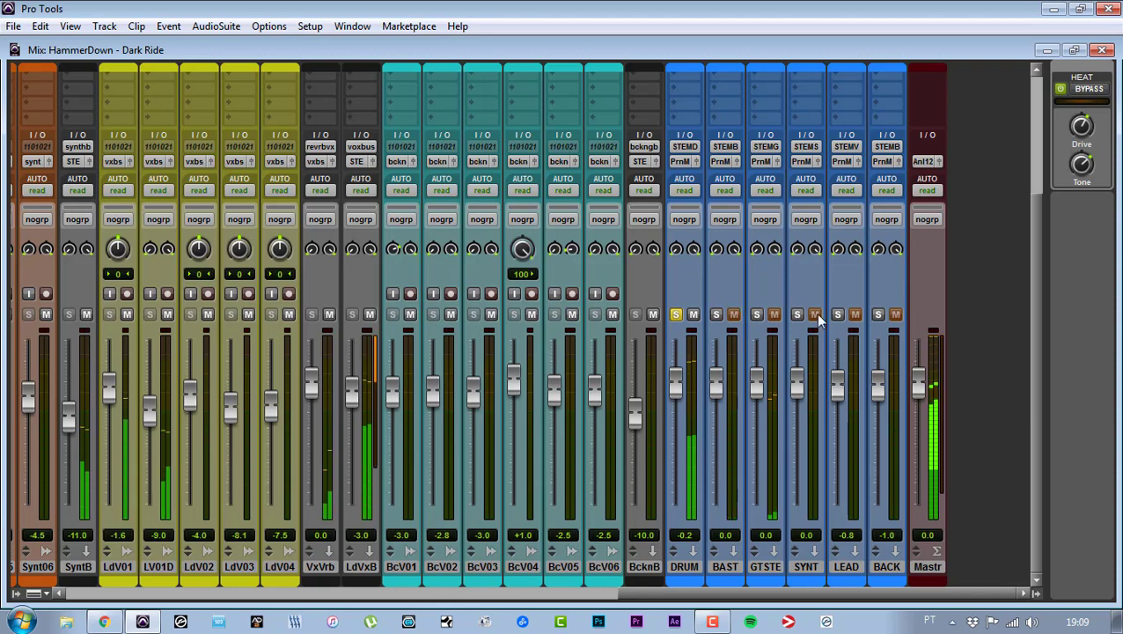
pyautogui.click(716, 315)
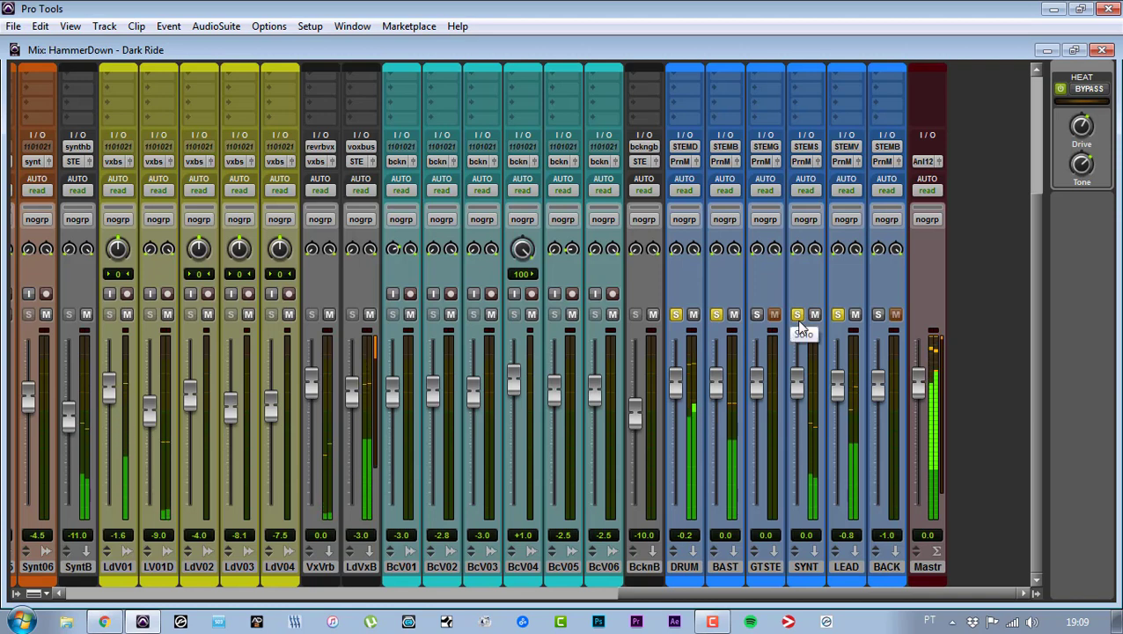
pyautogui.click(757, 315)
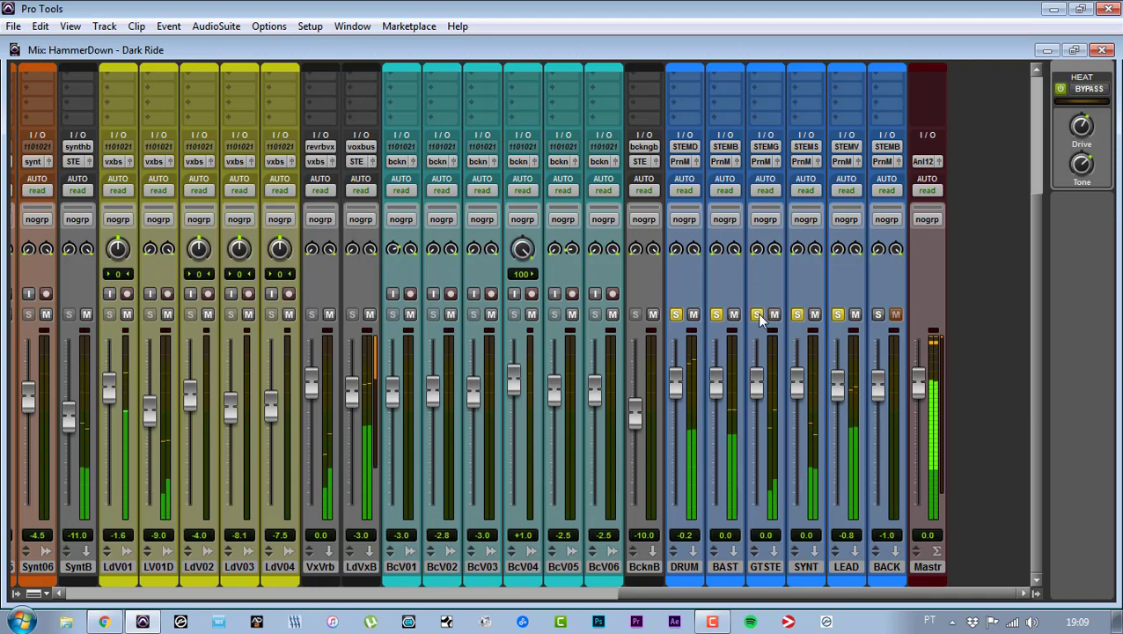
pyautogui.click(877, 316)
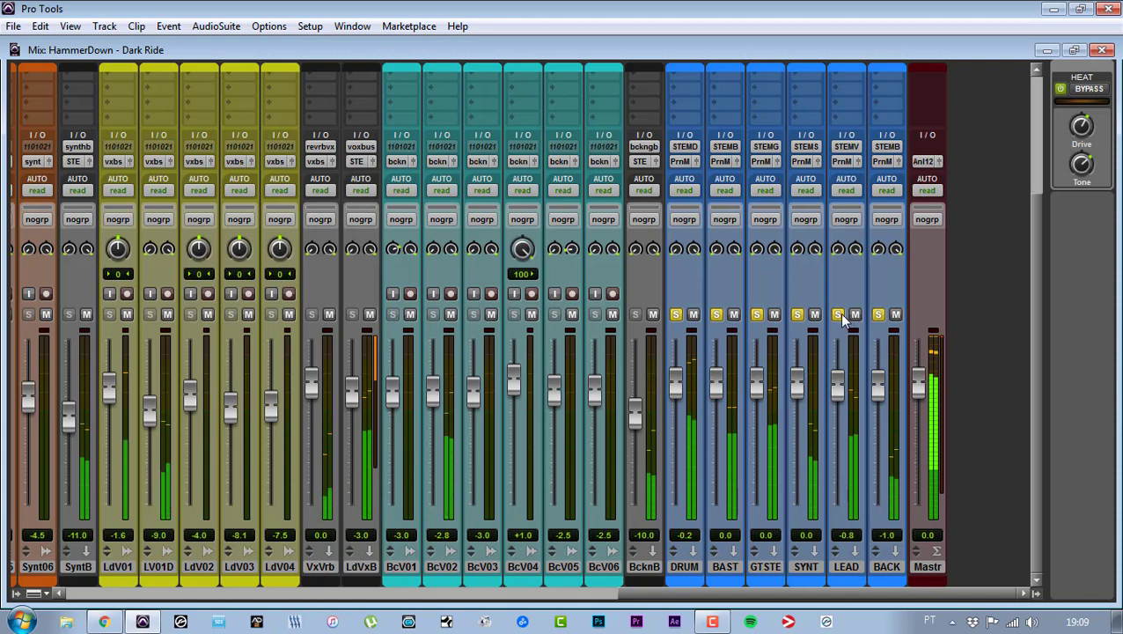
# Release the LEAD, BACK and GT stem solos, keeping the DRUM, BASS and SYNTH stems soloed
pyautogui.click(839, 317)
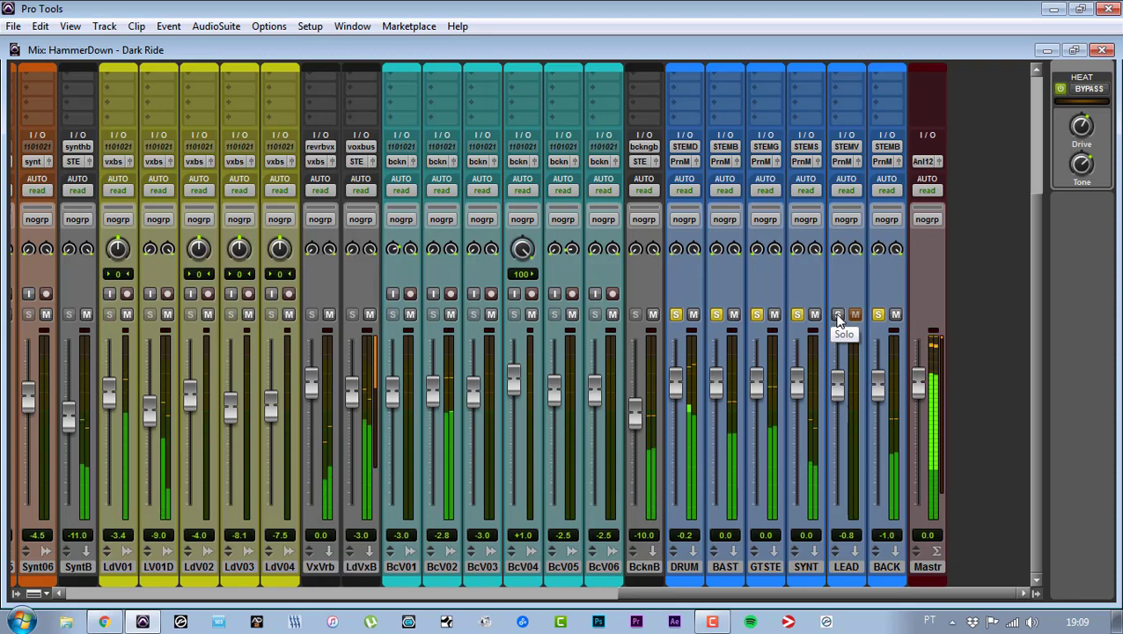
pyautogui.click(878, 314)
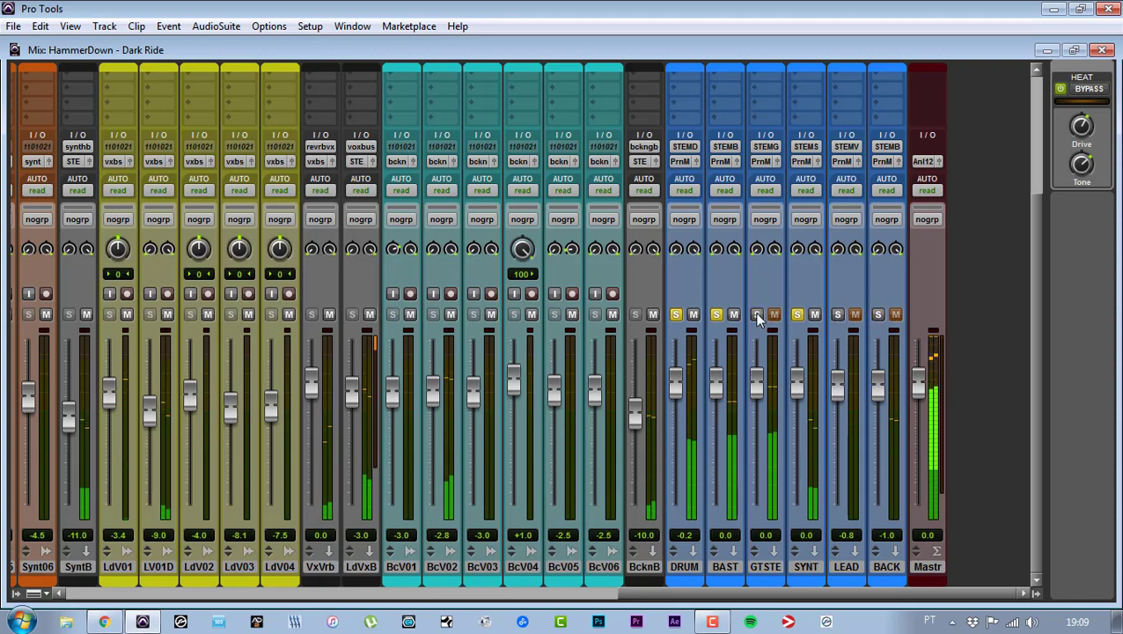
pyautogui.click(756, 314)
# Release the DRUM and BASS stem solos and solo the GT stem together with the SYNTH stem
pyautogui.click(675, 314)
pyautogui.click(715, 315)
pyautogui.click(756, 314)
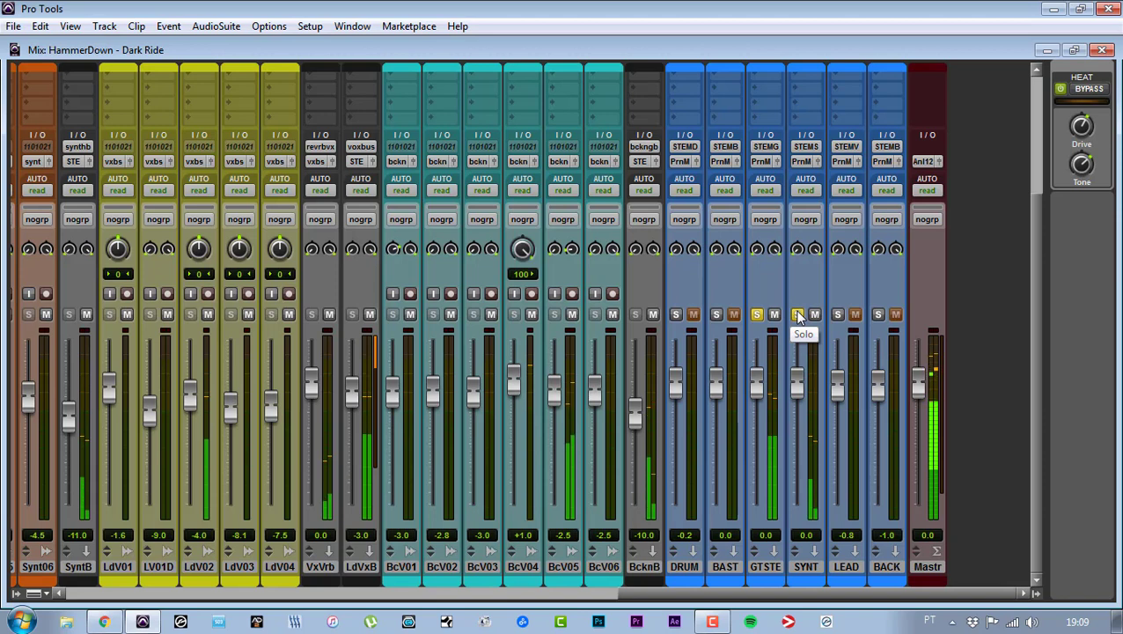
# Release the SYNTH and GT stem solos and solo the DRUM and BASS stems together
pyautogui.click(797, 315)
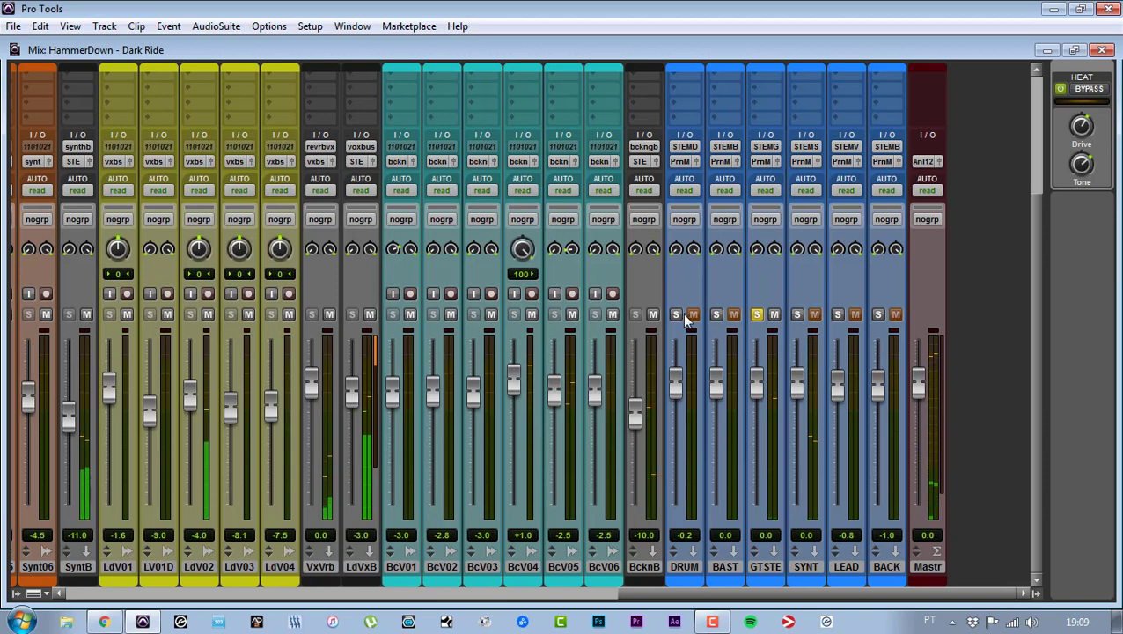
pyautogui.click(676, 314)
pyautogui.click(716, 315)
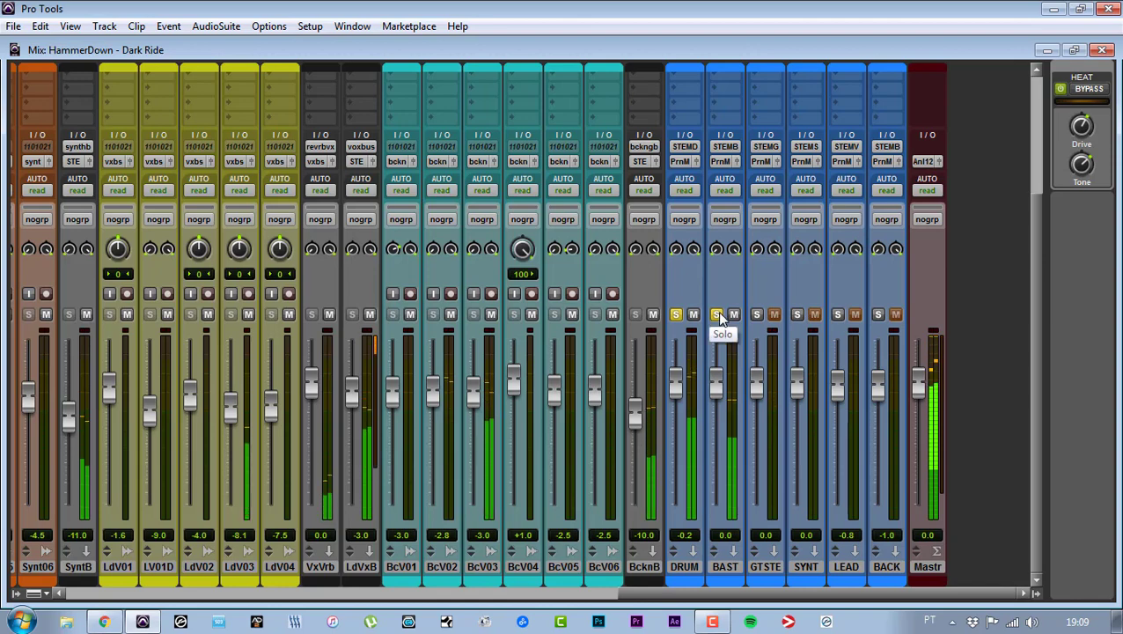
# Inspect the NLS Channel plug-in on the BASS STEM track and close its window
pyautogui.scroll(3, 719, 319)
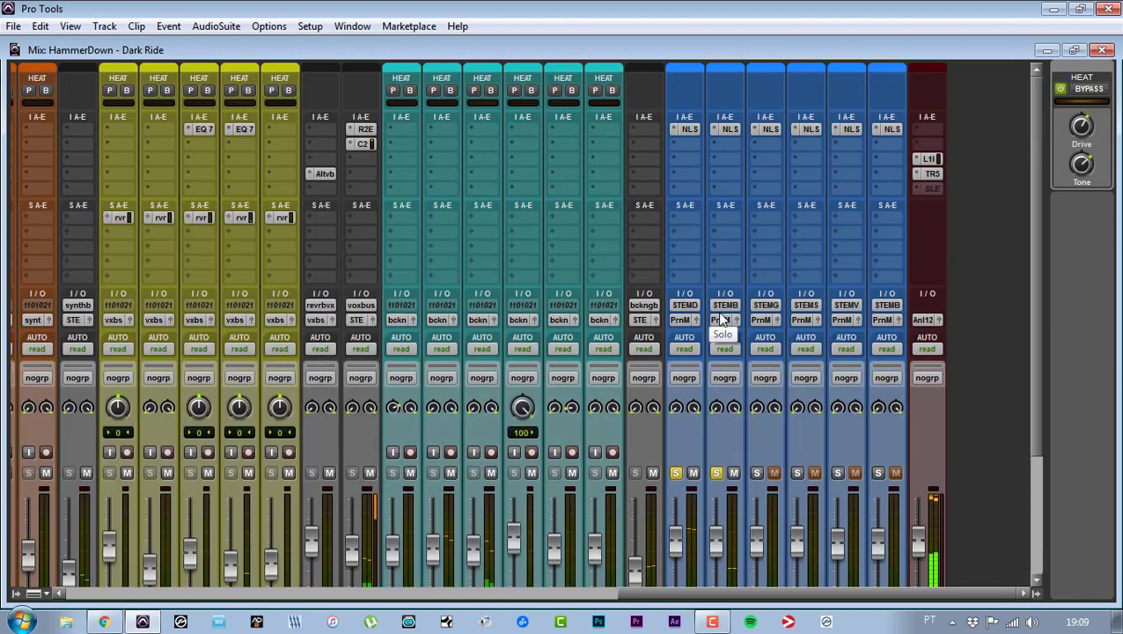
pyautogui.click(727, 130)
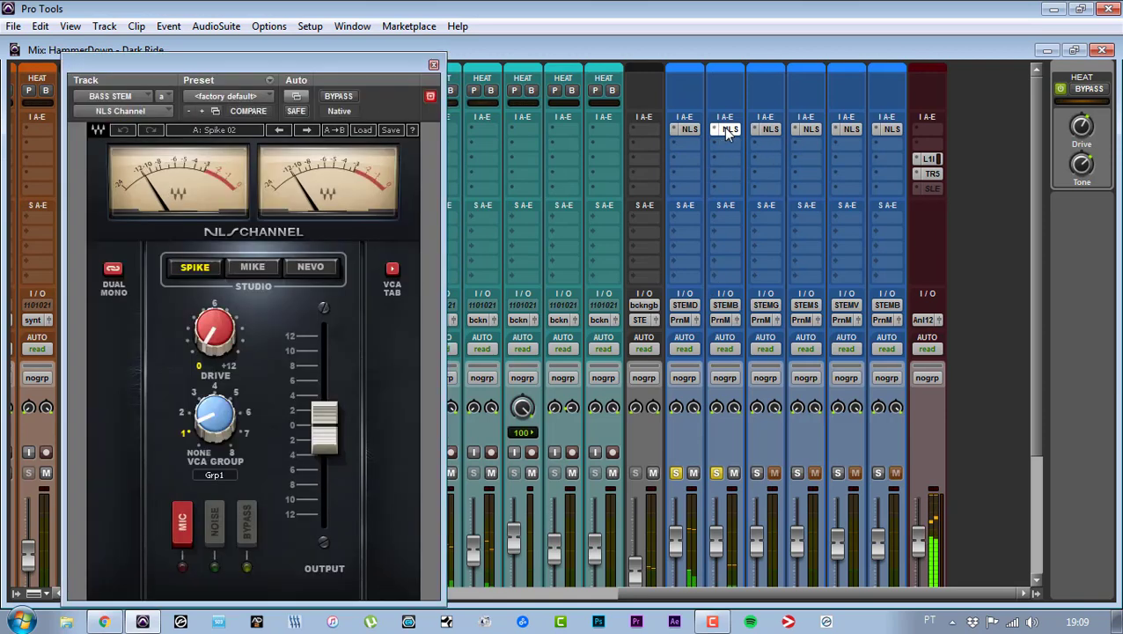
pyautogui.click(433, 67)
pyautogui.scroll(-3, 597, 210)
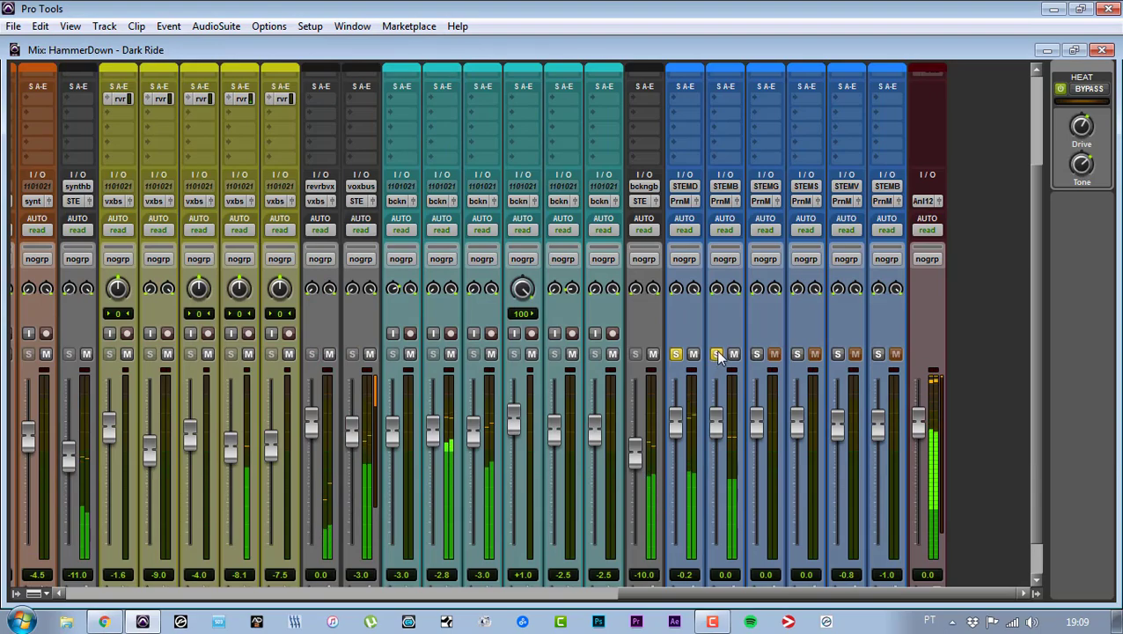
# Examine the Bass Bus inserts in the mixer, viewing the CLA-76 compressor's settings
pyautogui.hscroll(-2, 715, 352)
pyautogui.hscroll(-10, 505, 356)
pyautogui.scroll(3, 497, 352)
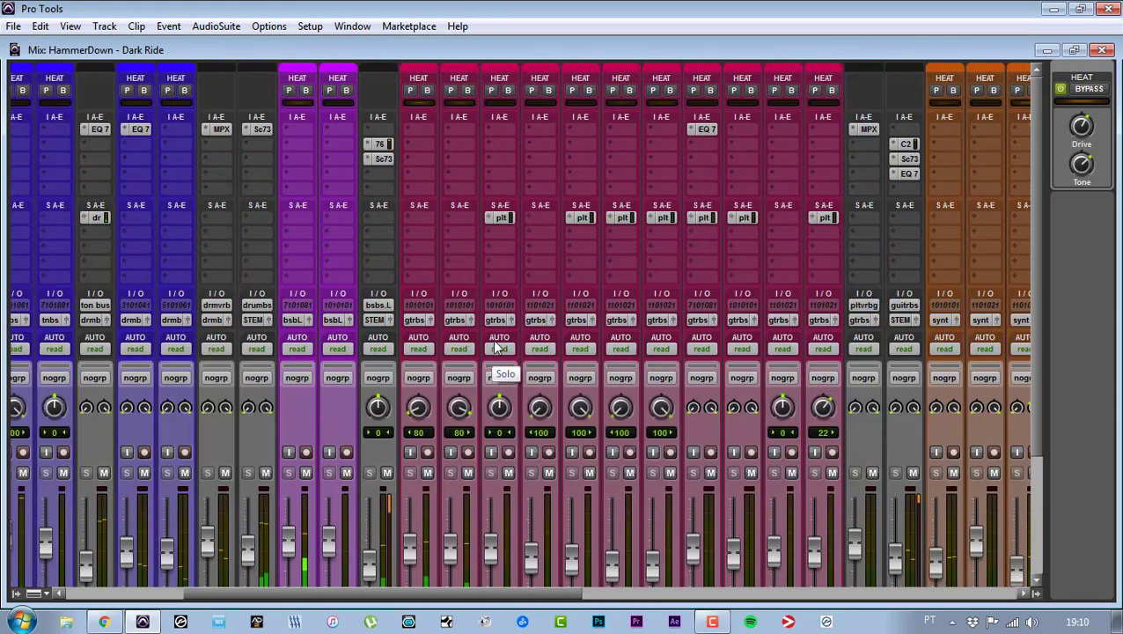
pyautogui.scroll(-3, 365, 501)
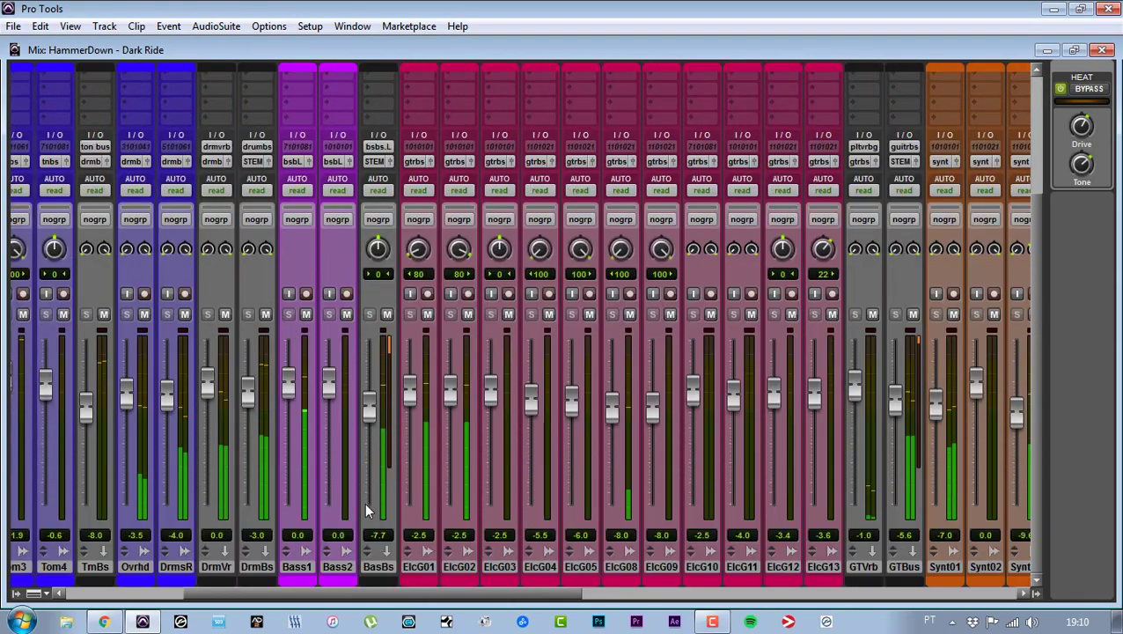
pyautogui.scroll(3, 378, 356)
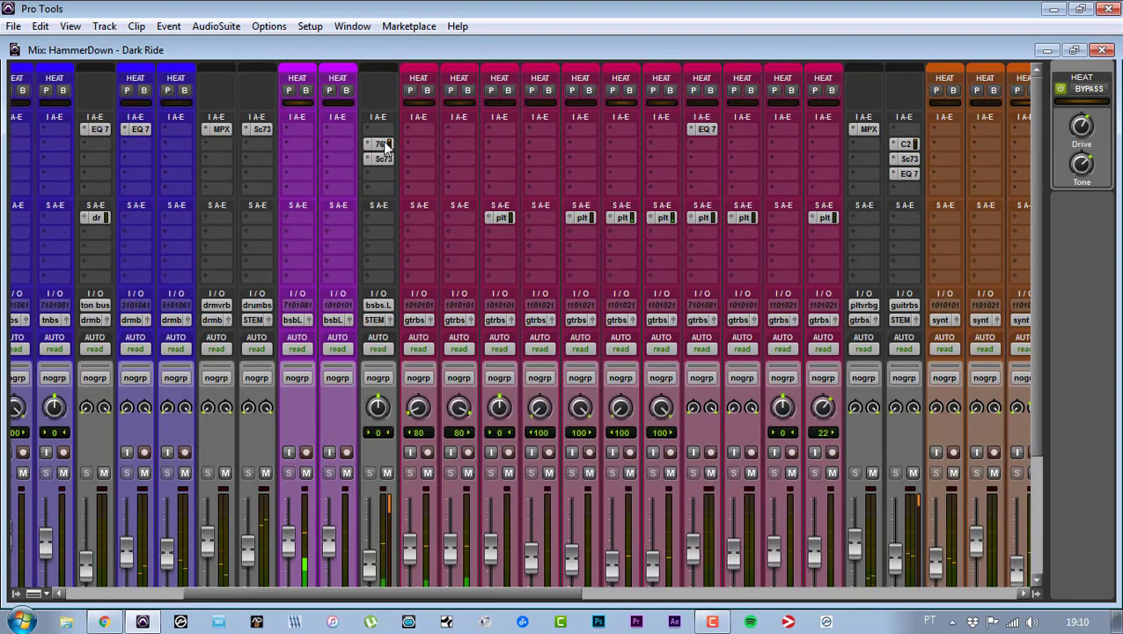
pyautogui.click(381, 144)
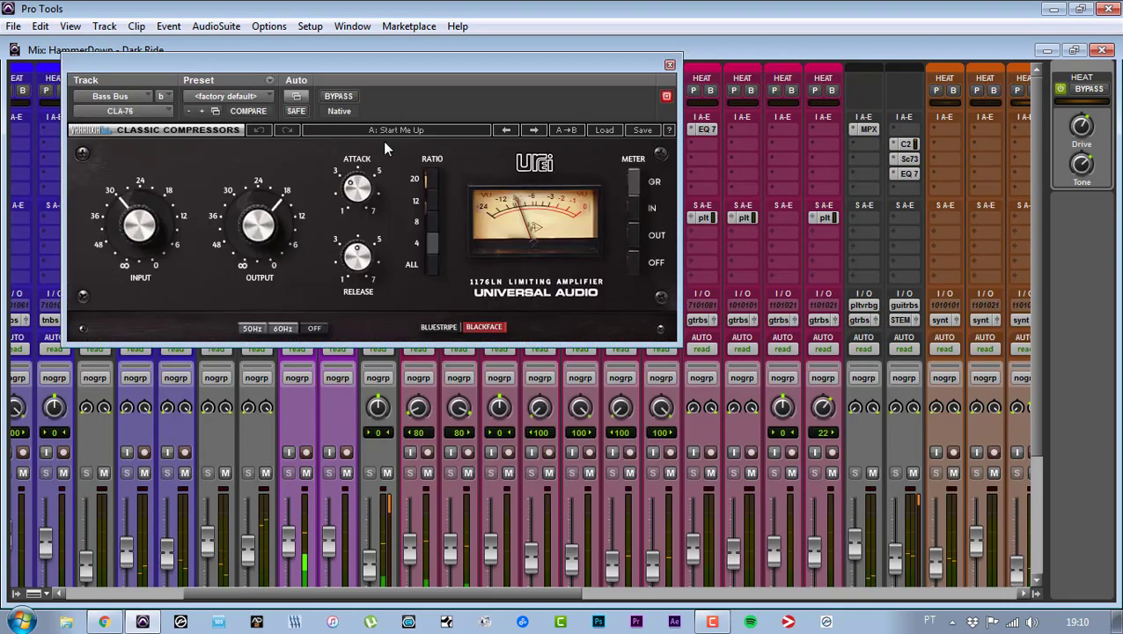
pyautogui.click(668, 65)
pyautogui.scroll(-3, 686, 303)
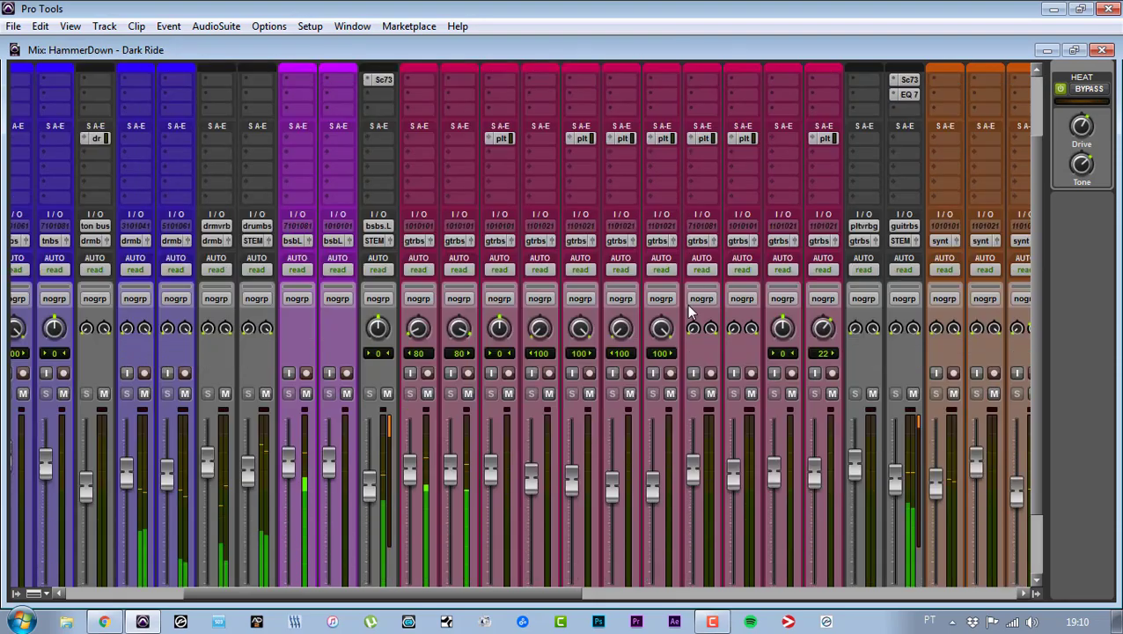
# Swap the DRUM stem solo for the GT stem alongside BASS, and release the BASS and GT solos until no stem is soloed
pyautogui.hscroll(10, 713, 335)
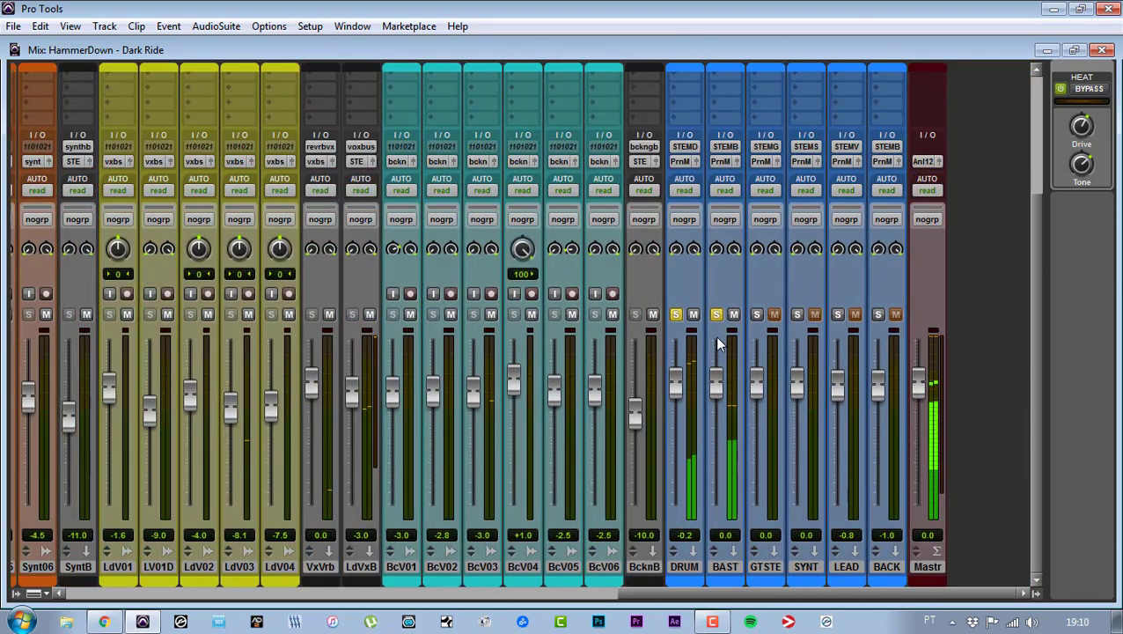
pyautogui.click(677, 317)
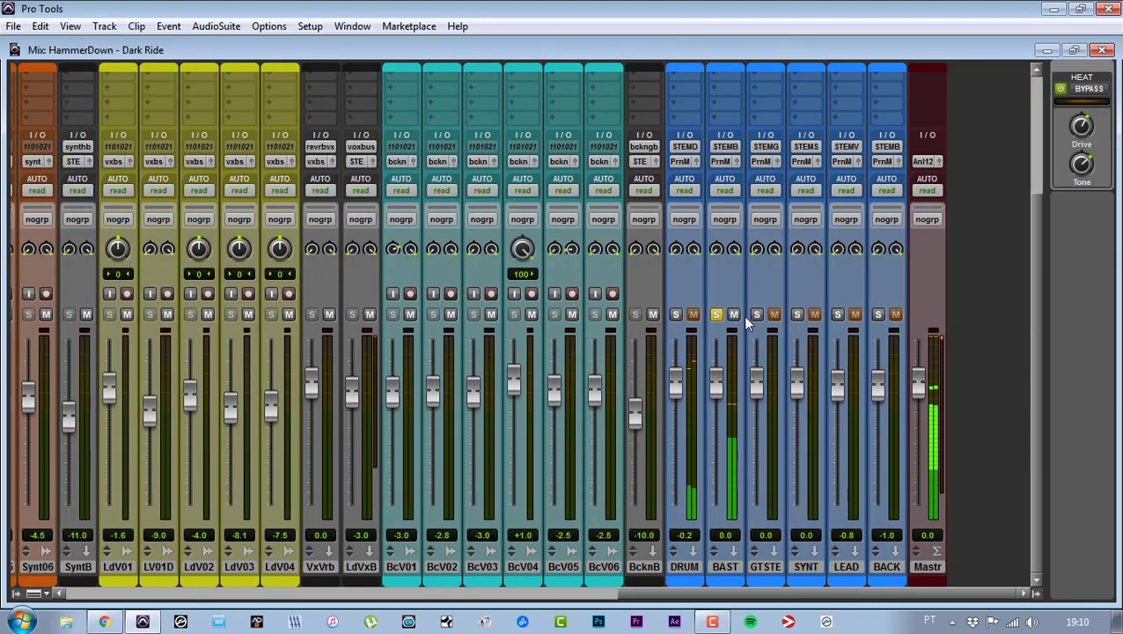
pyautogui.click(757, 315)
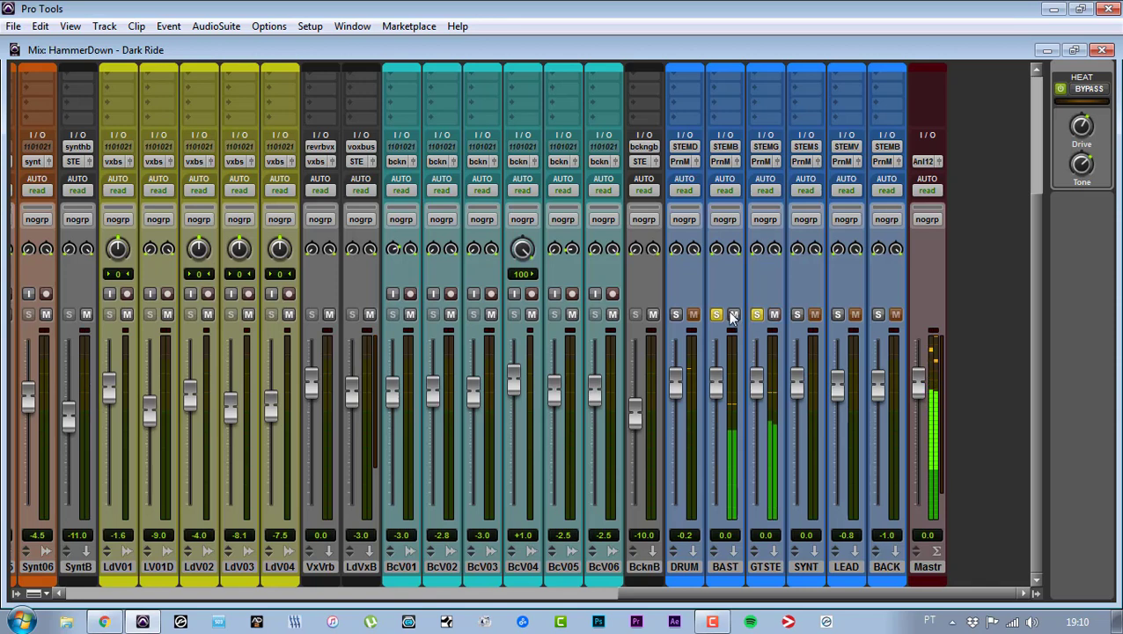
pyautogui.click(717, 315)
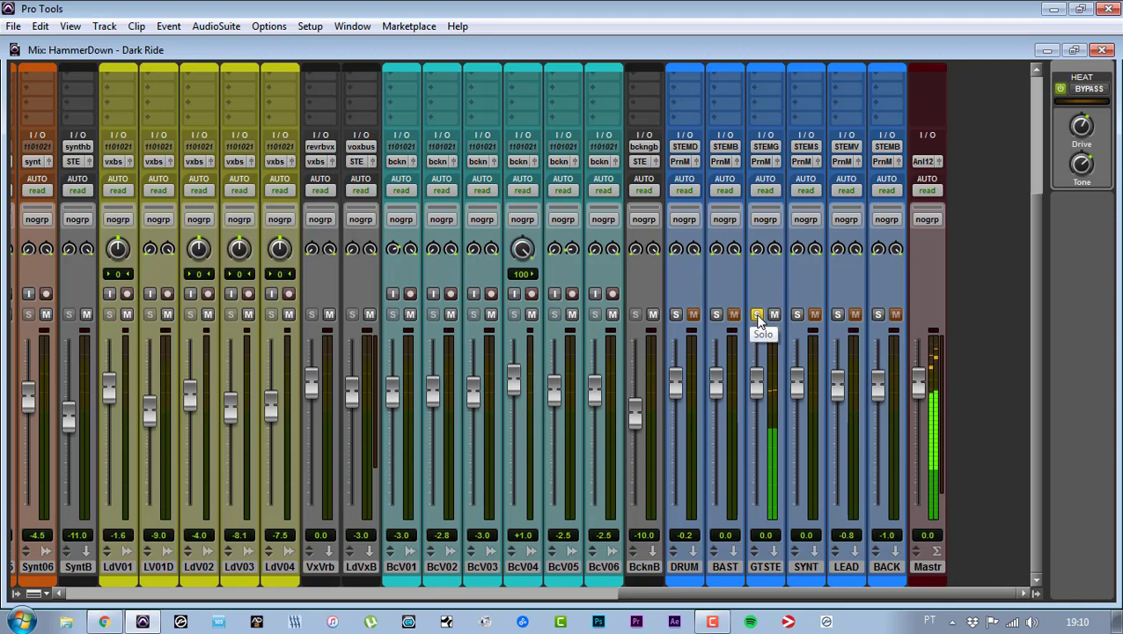
pyautogui.click(758, 315)
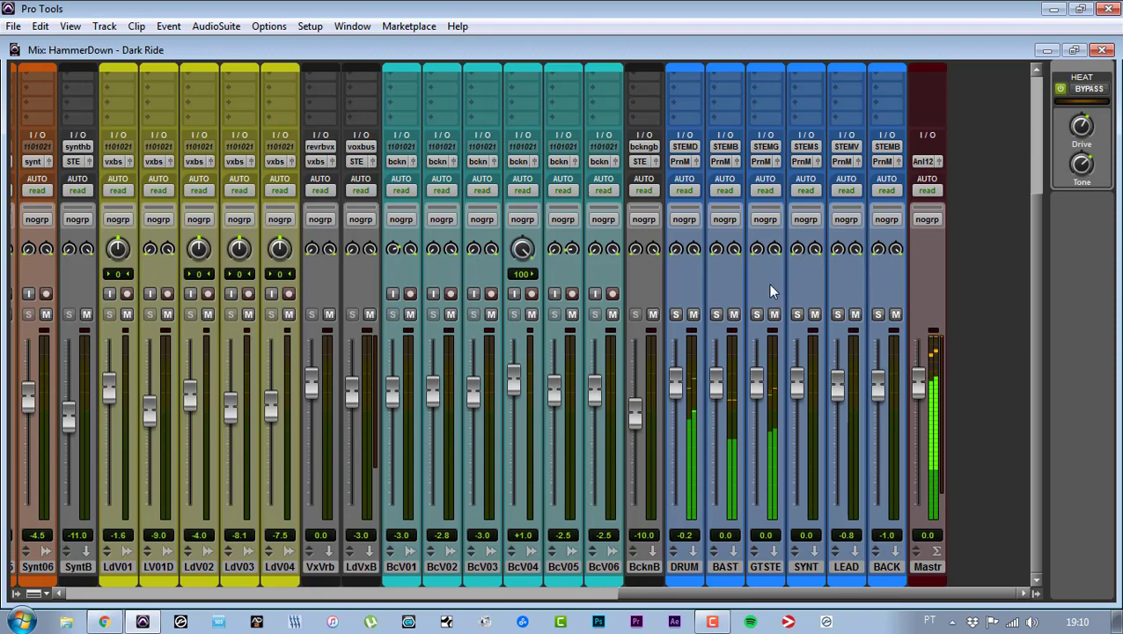
# Switch to the Edit window and look through the track clips from the stems up to the drum tracks
pyautogui.hotkey('ctrl', '=')
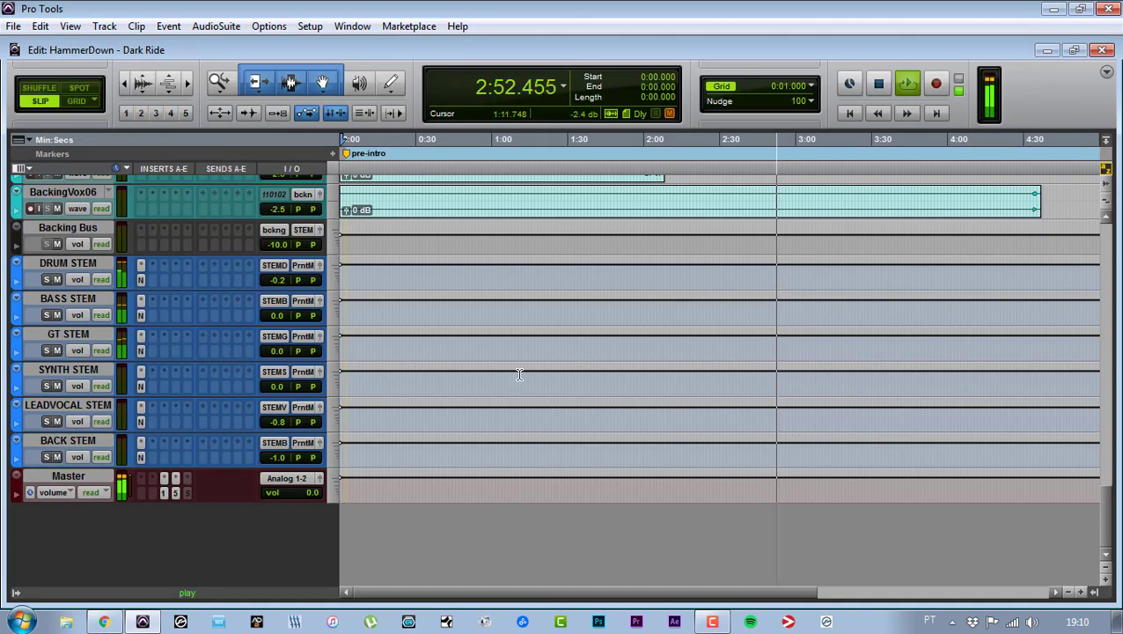
pyautogui.scroll(10, 515, 365)
pyautogui.scroll(2, 515, 371)
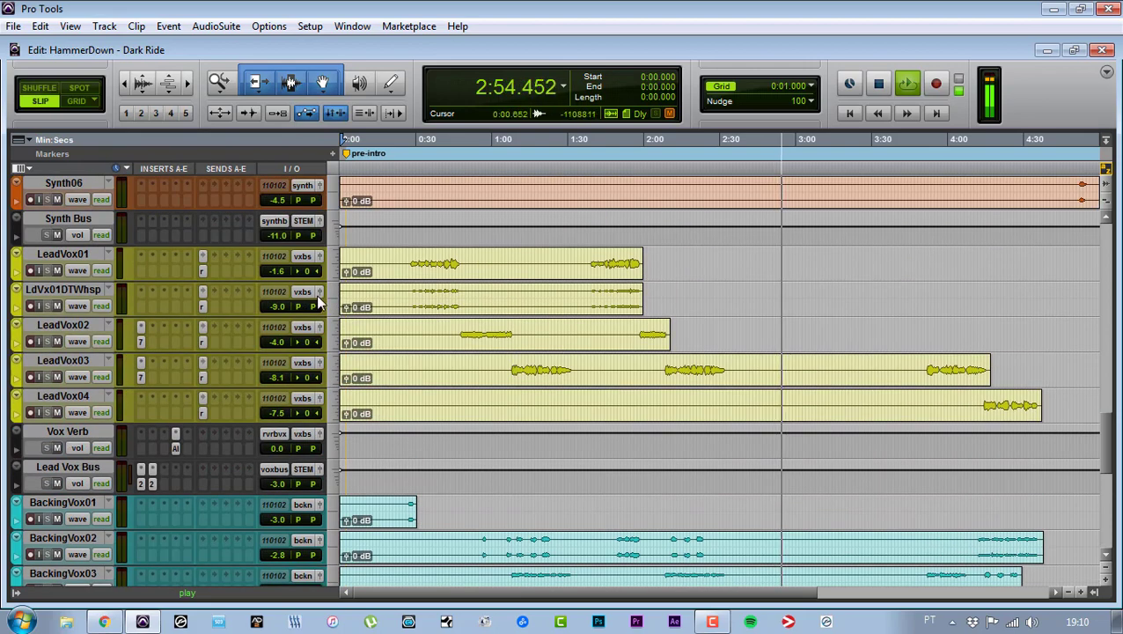
pyautogui.scroll(4, 376, 295)
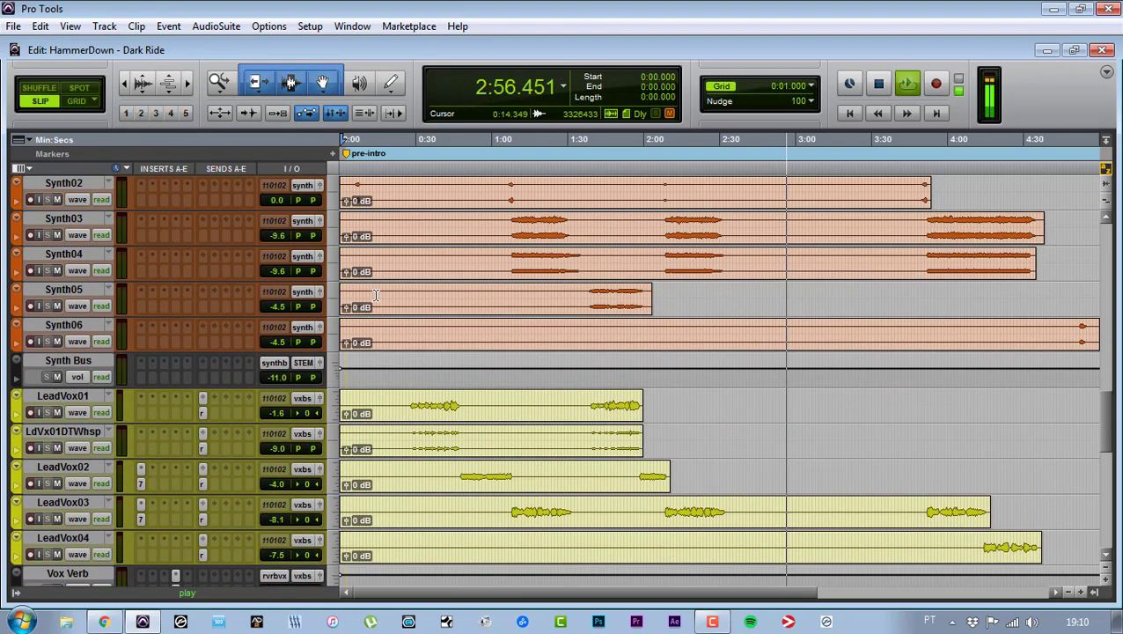
pyautogui.scroll(4, 376, 295)
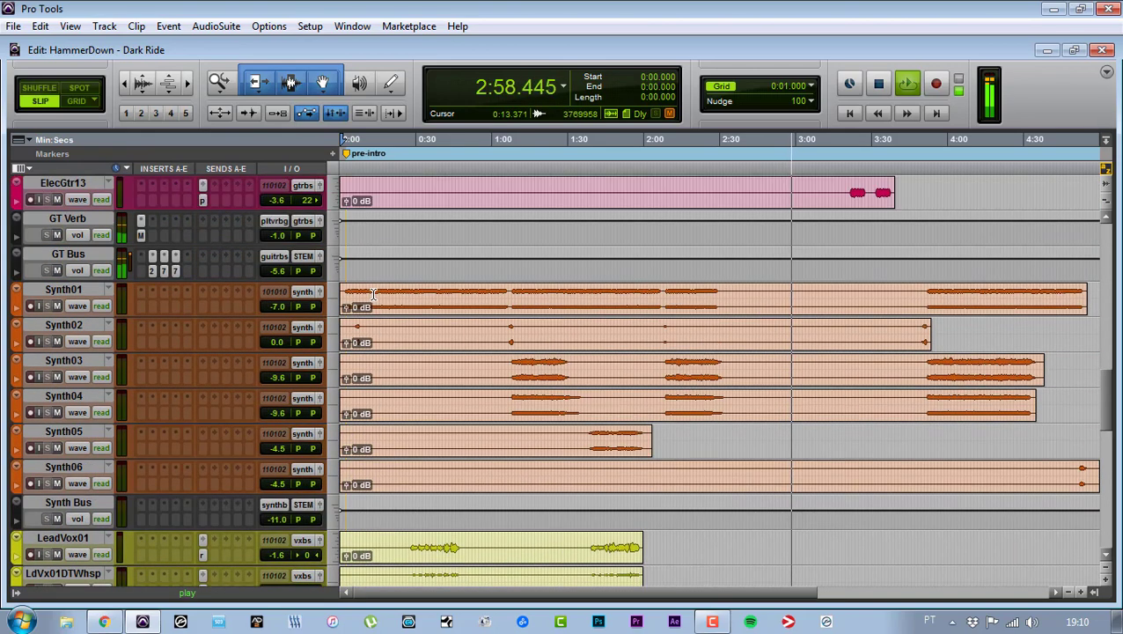
pyautogui.scroll(4, 374, 295)
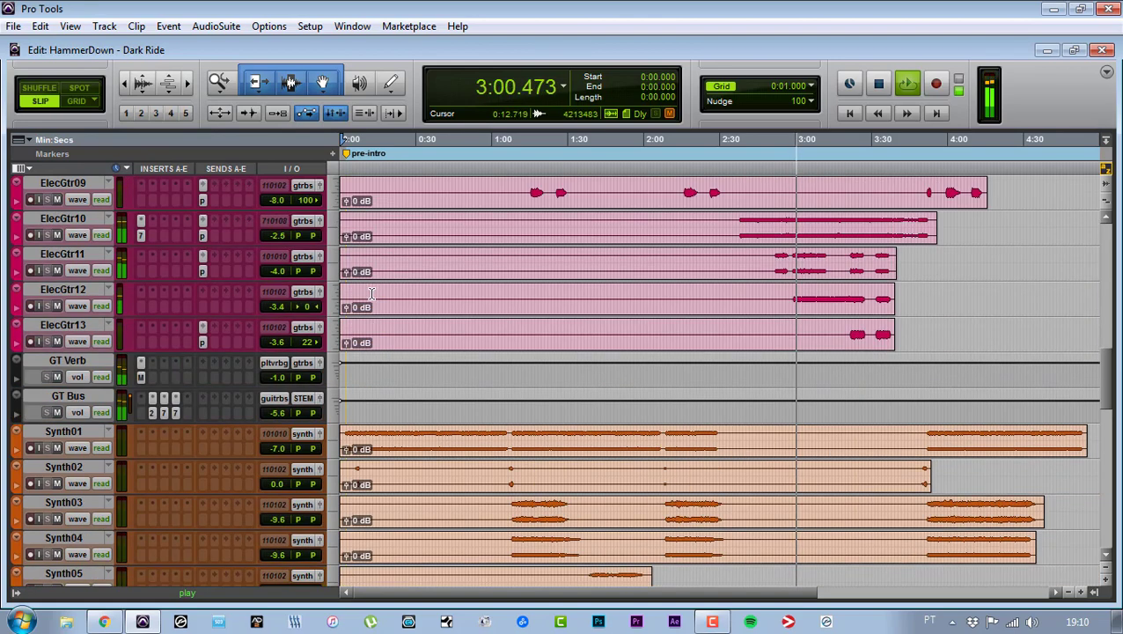
pyautogui.scroll(10, 366, 295)
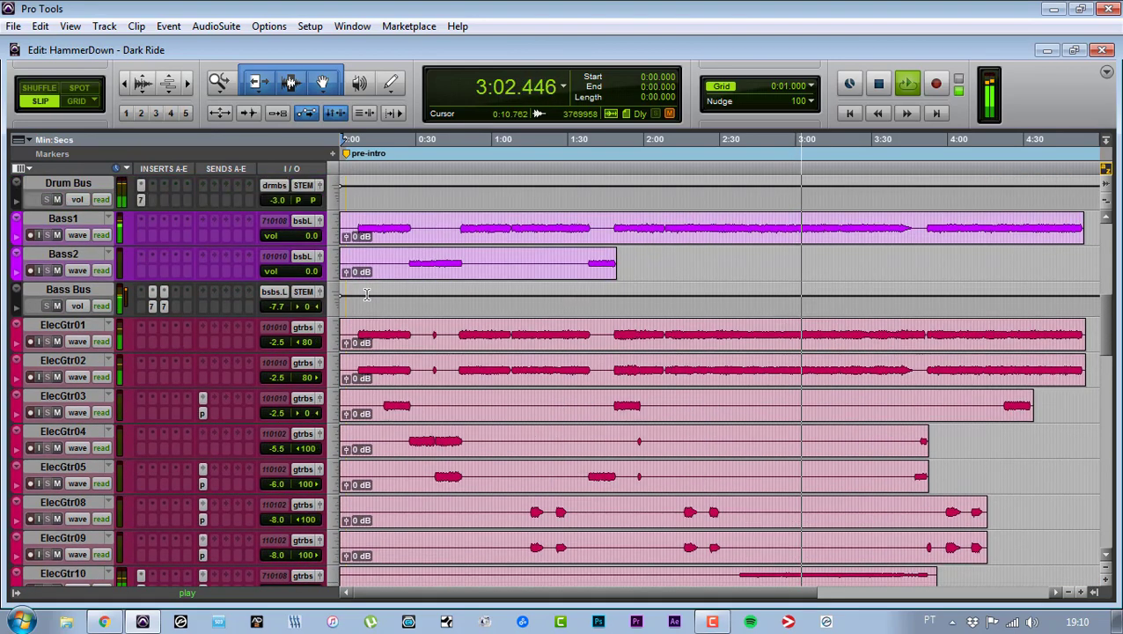
pyautogui.scroll(4, 153, 271)
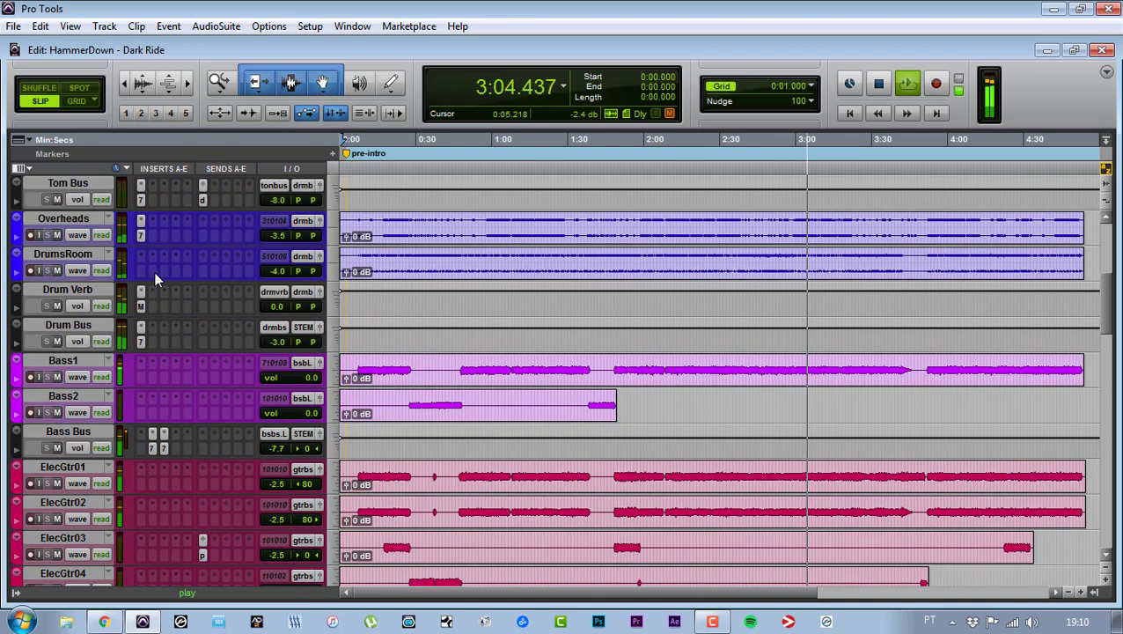
# Inspect the Scheps 73 on the Drum Bus, the MPX Native Reverb on Drum Verb and the EQ3 7-Band on Overheads
pyautogui.click(141, 341)
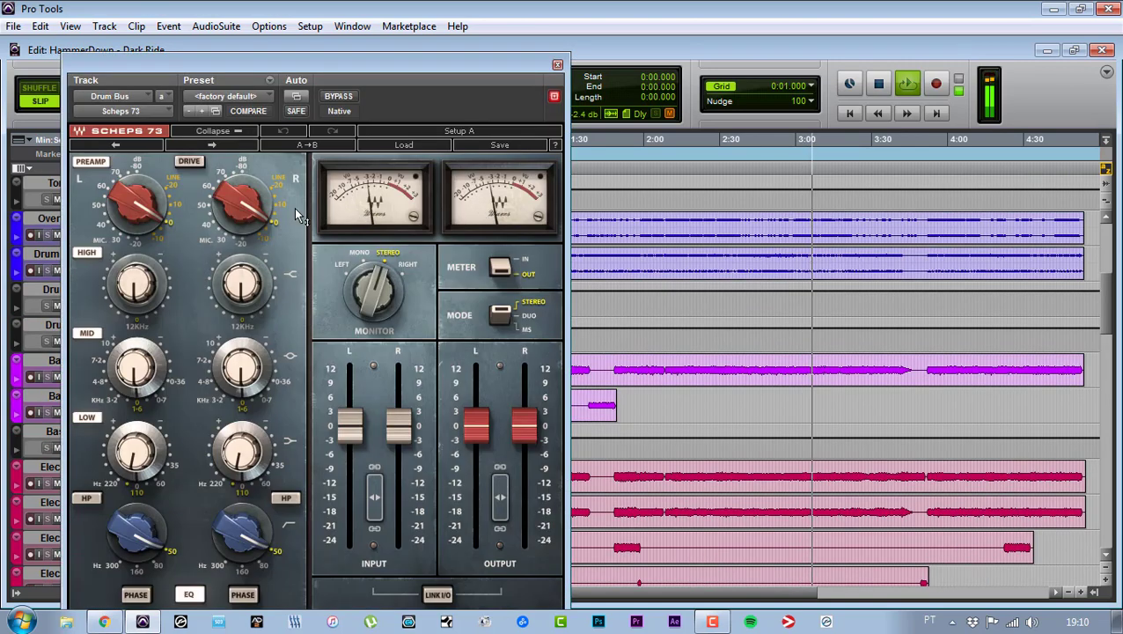
pyautogui.click(557, 64)
pyautogui.click(141, 306)
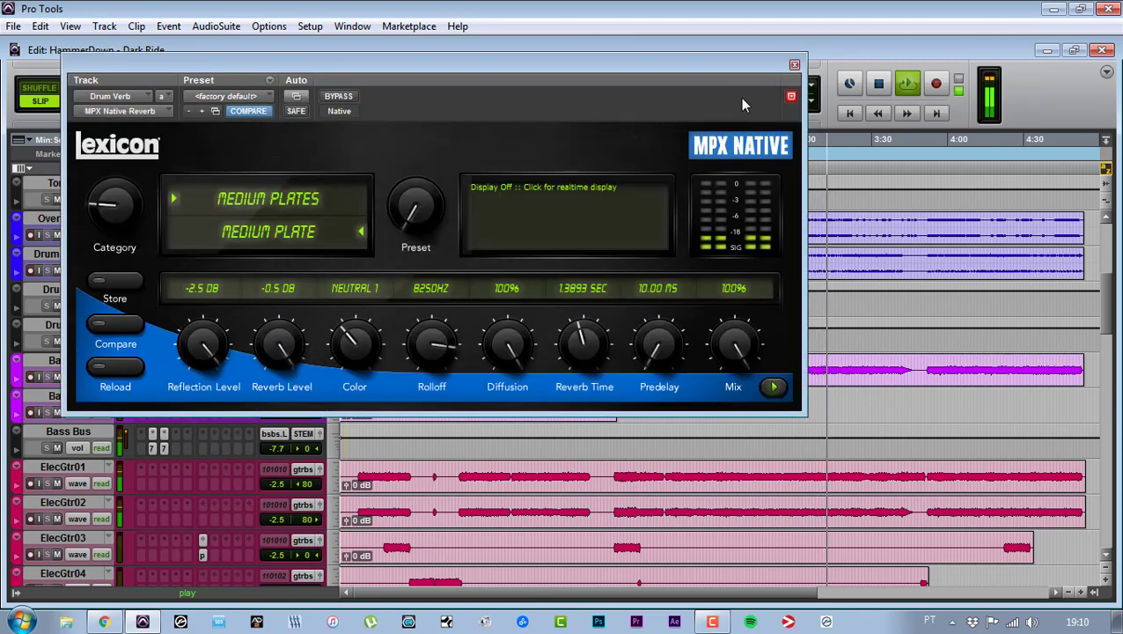
pyautogui.click(794, 64)
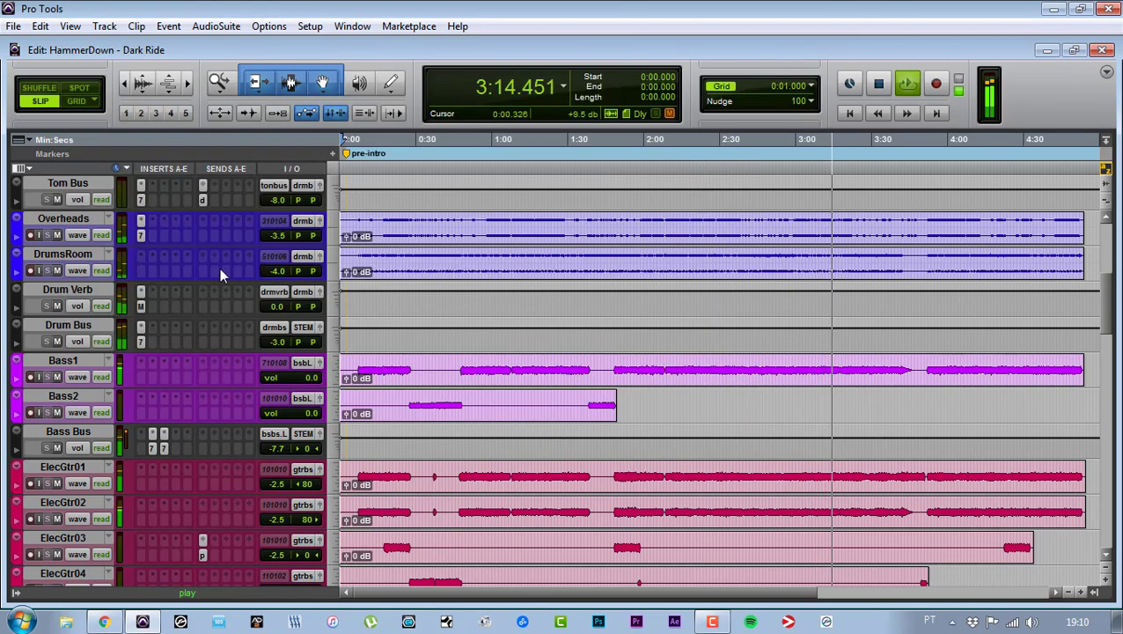
pyautogui.click(141, 234)
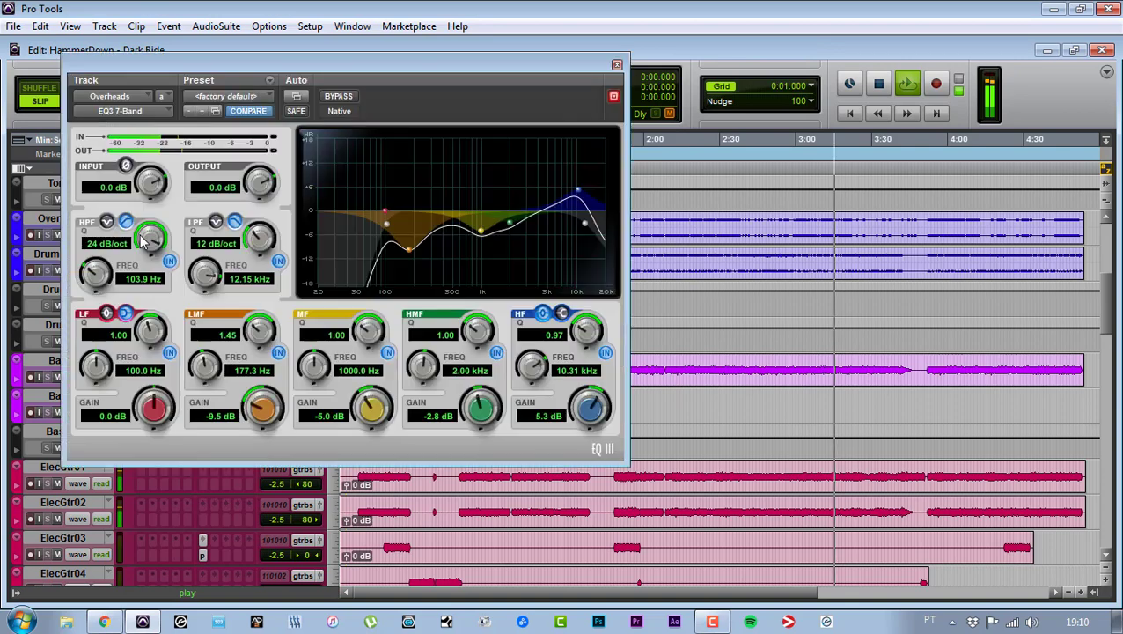
pyautogui.click(617, 64)
# Review the Kick track's insert chain: the EQ3 7-Band, CLA-76 and Scheps 73 settings
pyautogui.scroll(8, 465, 278)
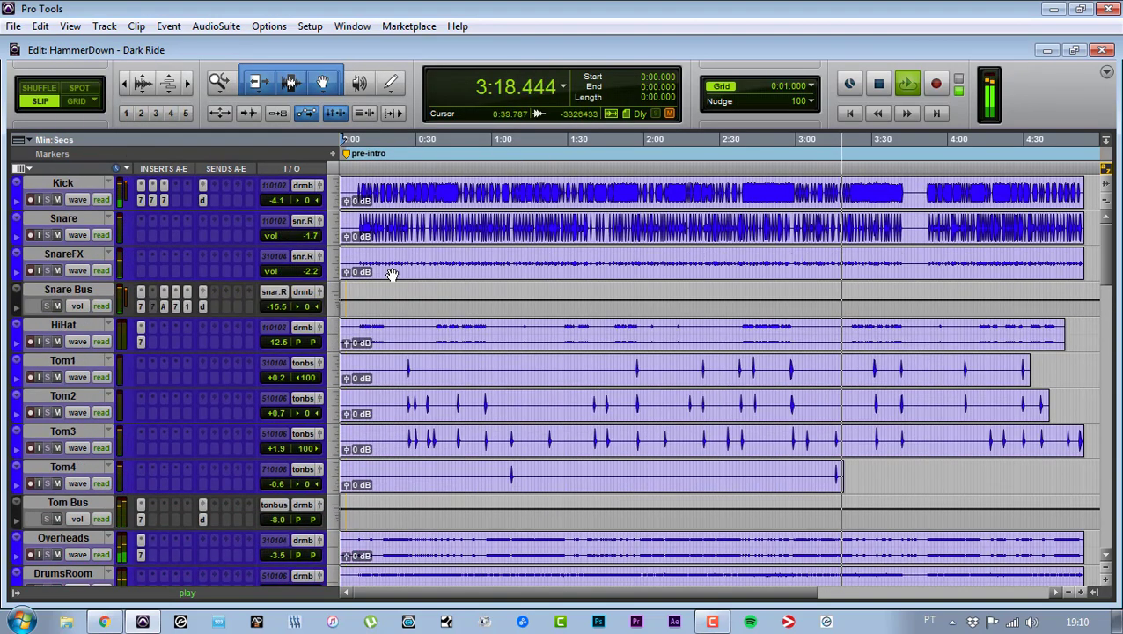
pyautogui.click(141, 202)
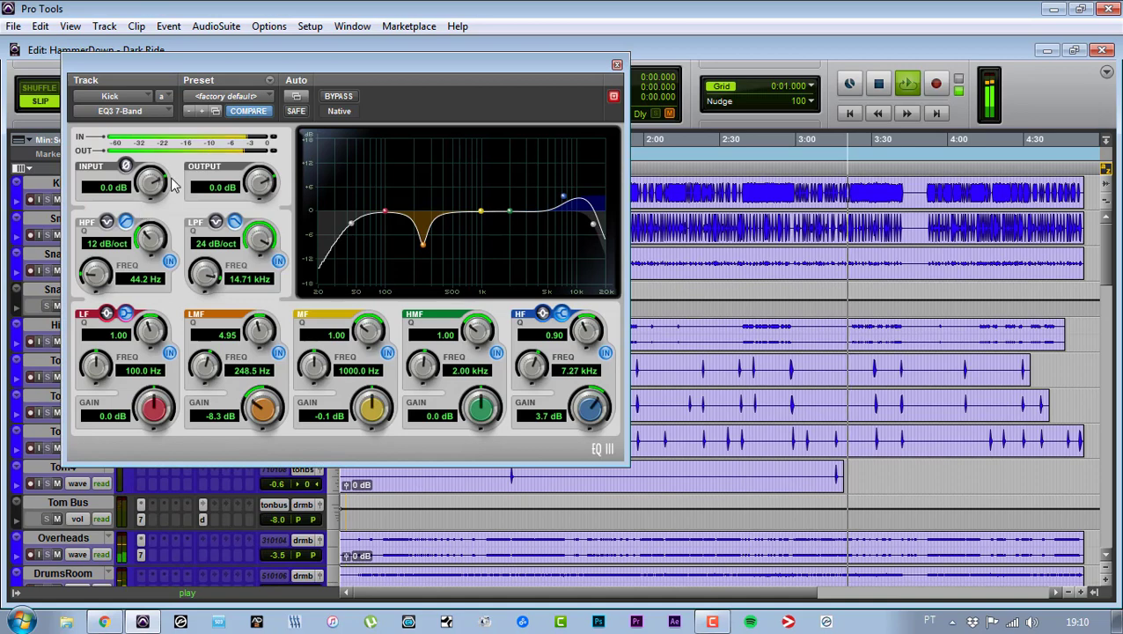
pyautogui.click(162, 96)
pyautogui.click(180, 117)
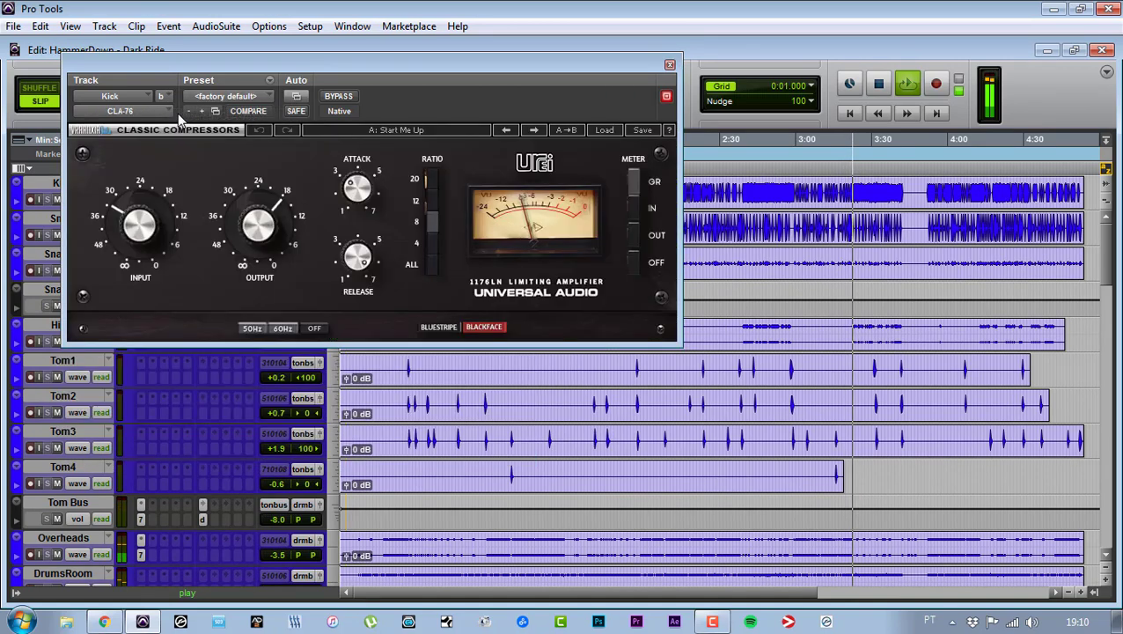
pyautogui.click(161, 96)
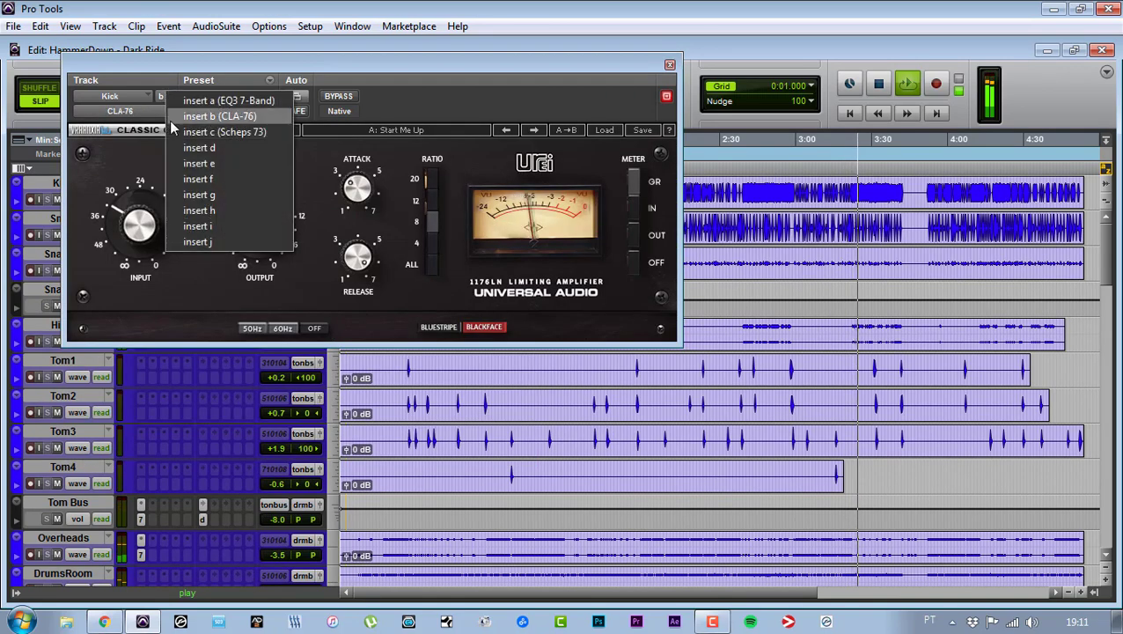
pyautogui.click(180, 118)
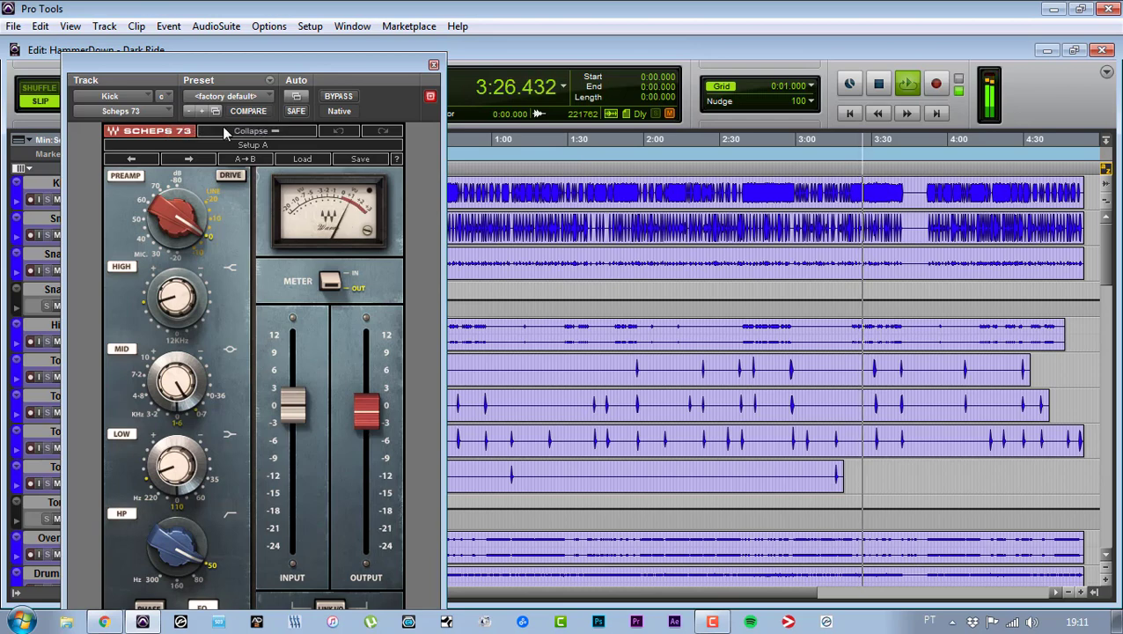
pyautogui.click(433, 66)
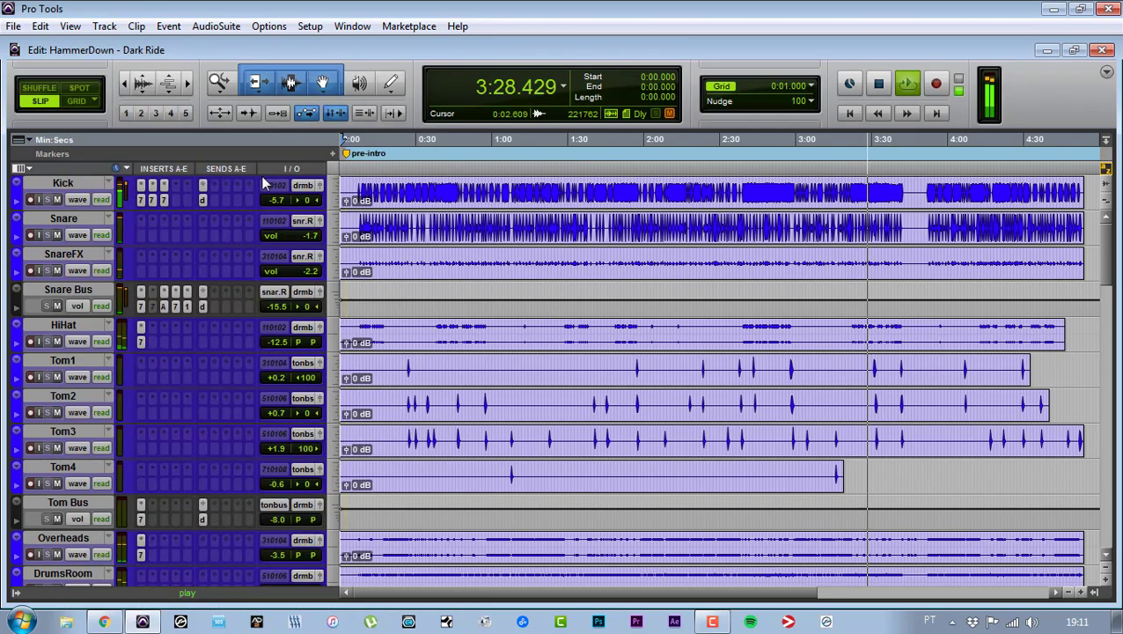
# Review the Snare Bus's EQ3 7-Band, Arousor and DS-10 Drum Shaper plug-ins, moving the Drum Shaper window clear of the track list
pyautogui.click(140, 307)
pyautogui.click(159, 98)
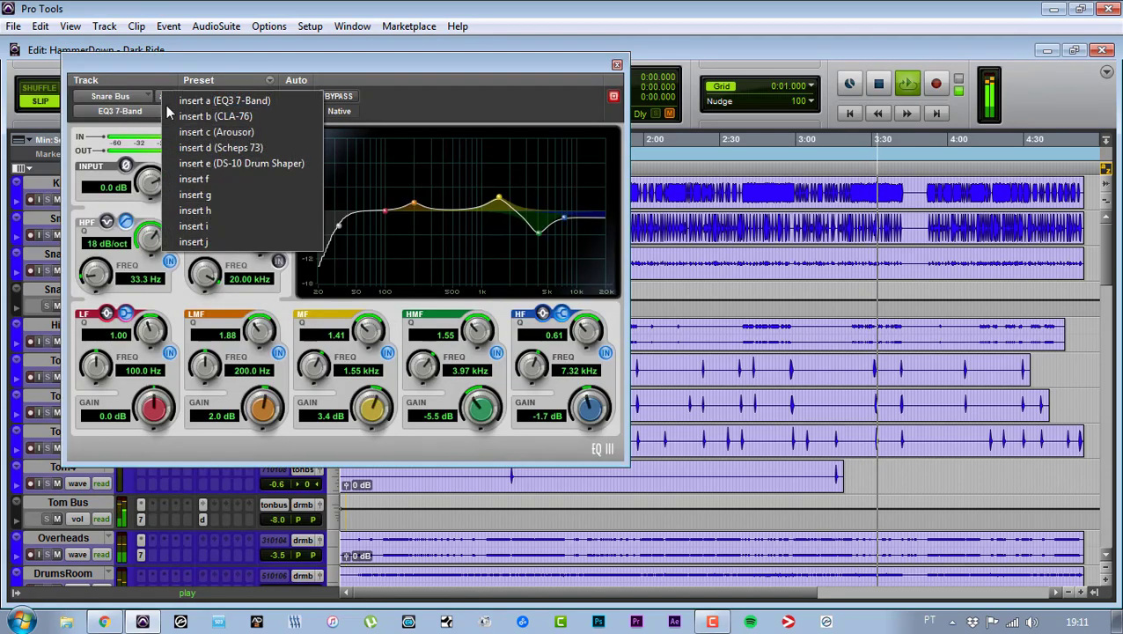
pyautogui.click(196, 134)
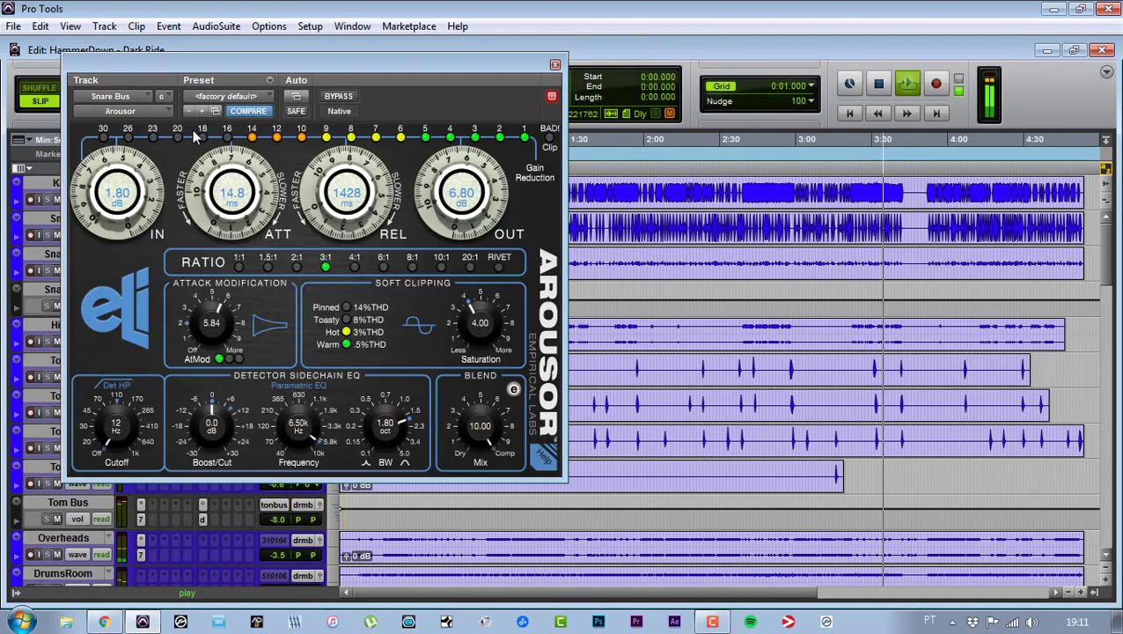
pyautogui.click(164, 97)
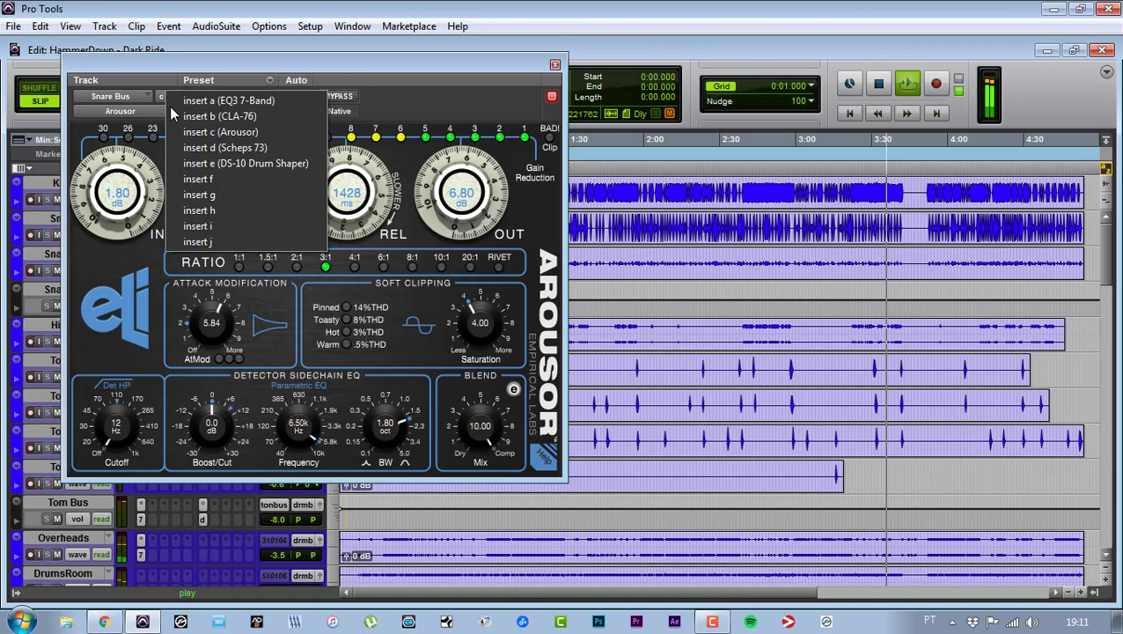
pyautogui.click(192, 164)
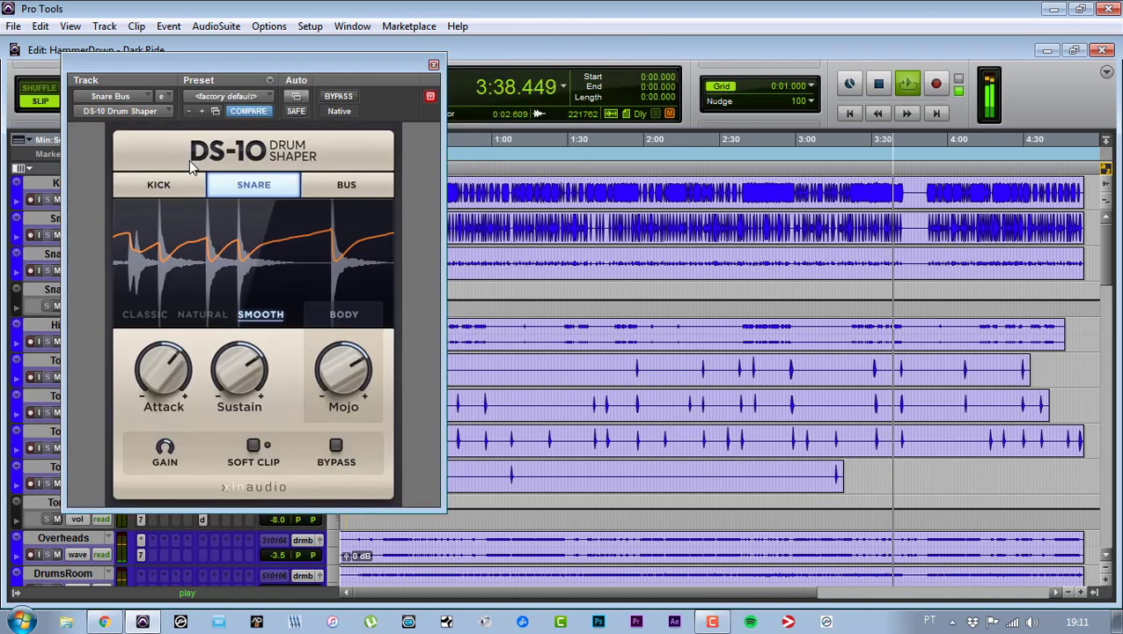
pyautogui.moveTo(218, 64); pyautogui.dragTo(758, 93)
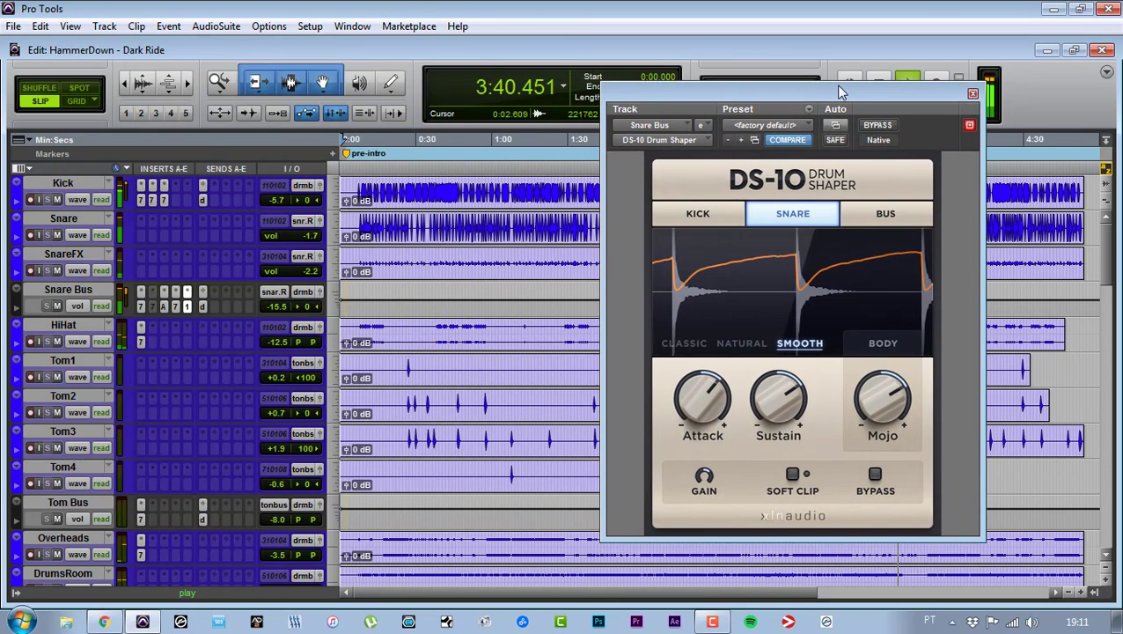
# Close the DS-10 Drum Shaper and switch to the Mix window to view the faders of the vocal and stem channels
pyautogui.click(972, 93)
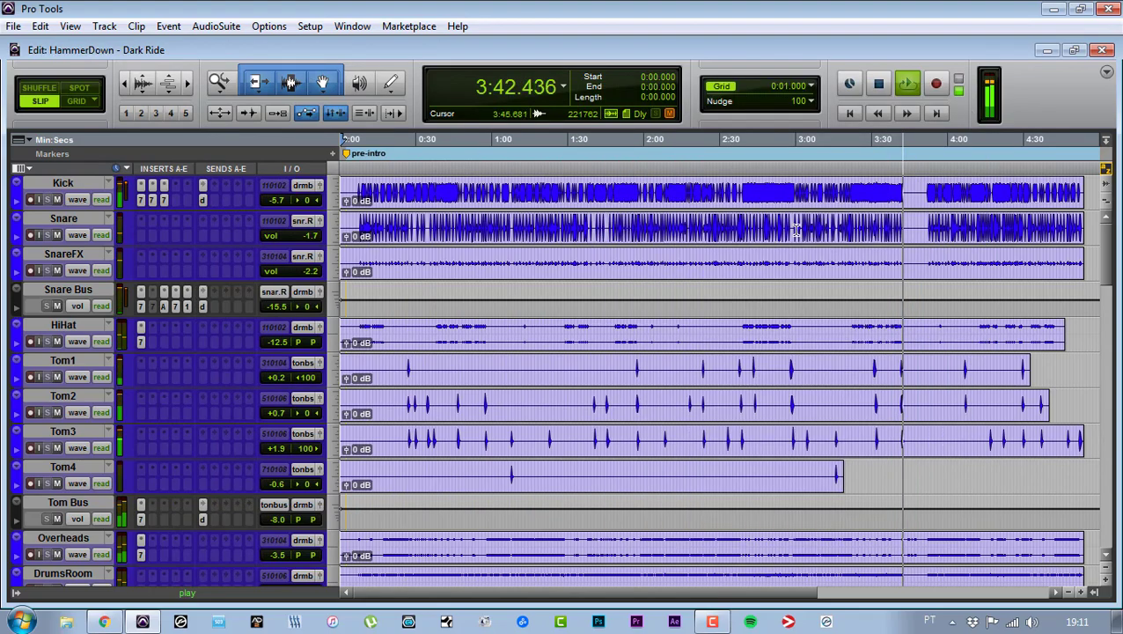
pyautogui.scroll(-10, 651, 320)
pyautogui.scroll(-10, 652, 320)
pyautogui.hotkey('ctrl', '=')
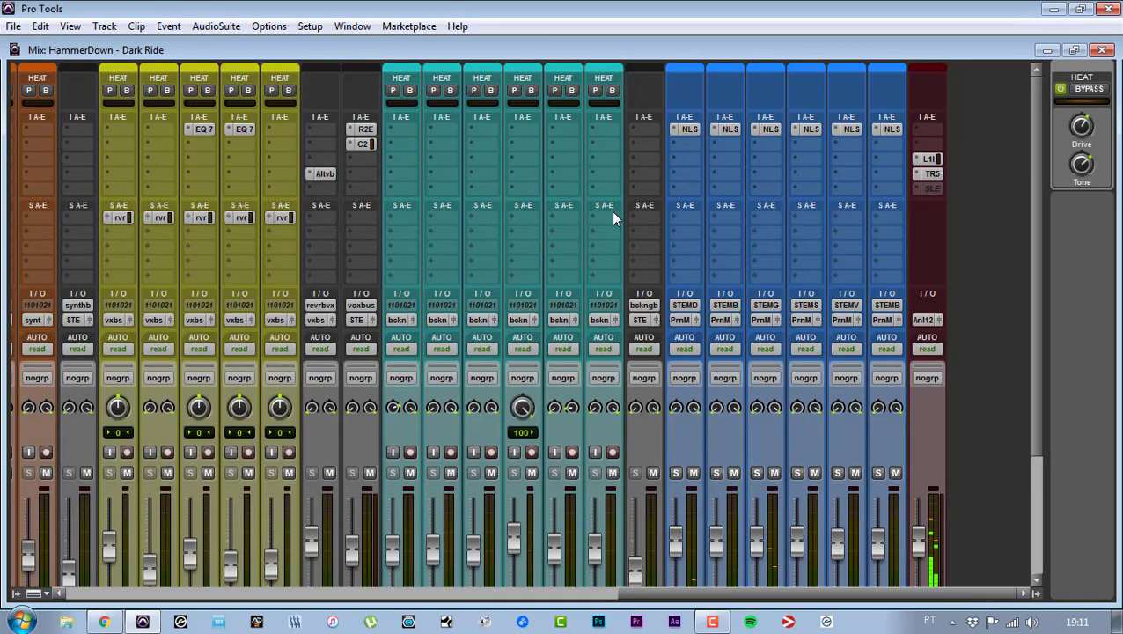
pyautogui.scroll(-3, 709, 214)
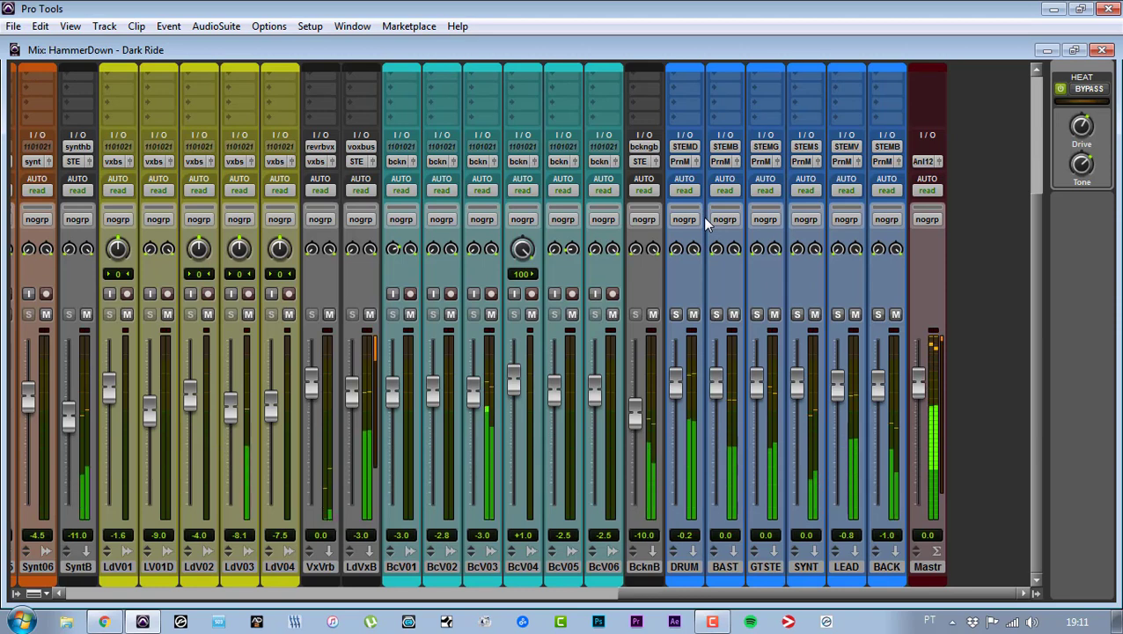
# Audition the vocals by soloing the LEAD and BACK stems, ending with the solos cleared
pyautogui.click(837, 314)
pyautogui.click(878, 314)
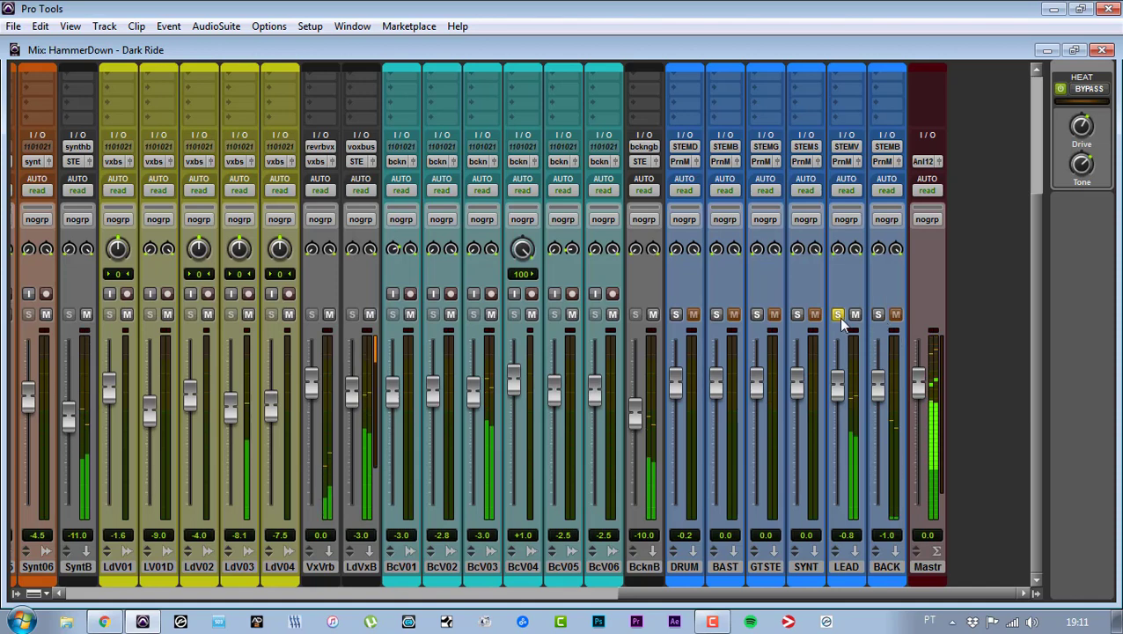
pyautogui.click(840, 319)
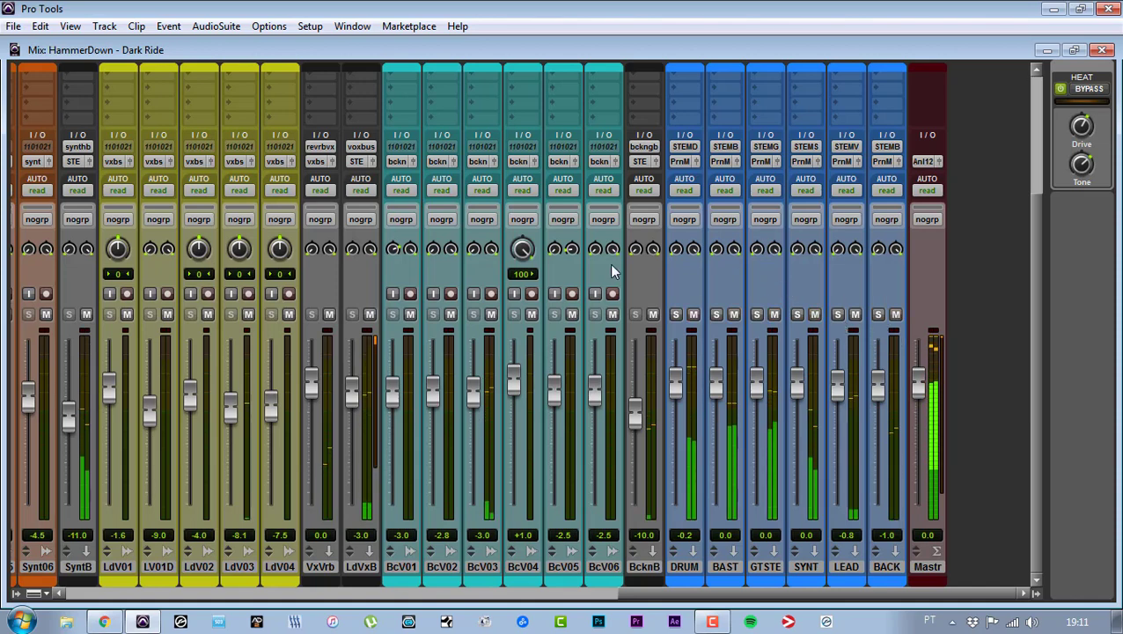
# Look over the mixer channels from the synths and guitars to the bass and drums, including their inserts and faders
pyautogui.hscroll(-10, 603, 328)
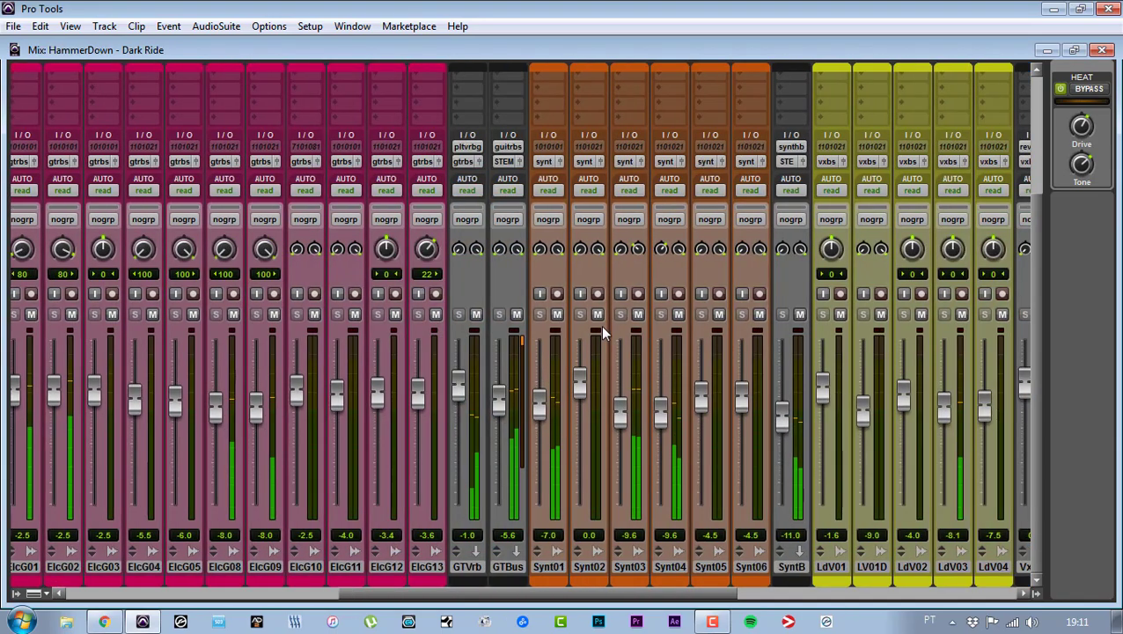
pyautogui.hscroll(-10, 600, 325)
pyautogui.scroll(3, 601, 322)
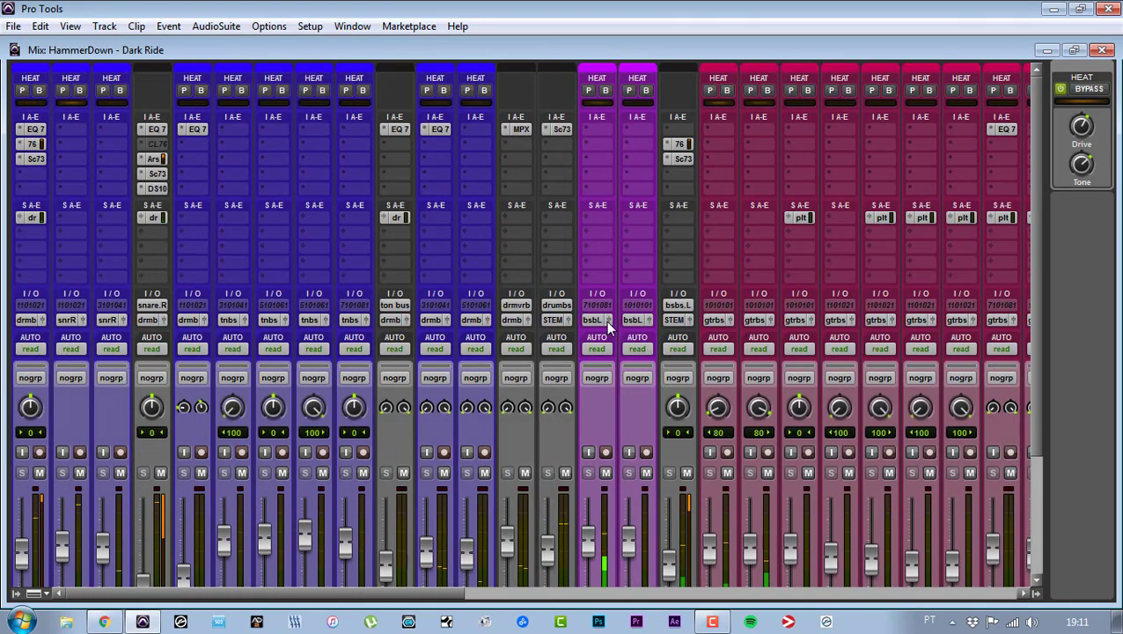
pyautogui.scroll(-3, 606, 320)
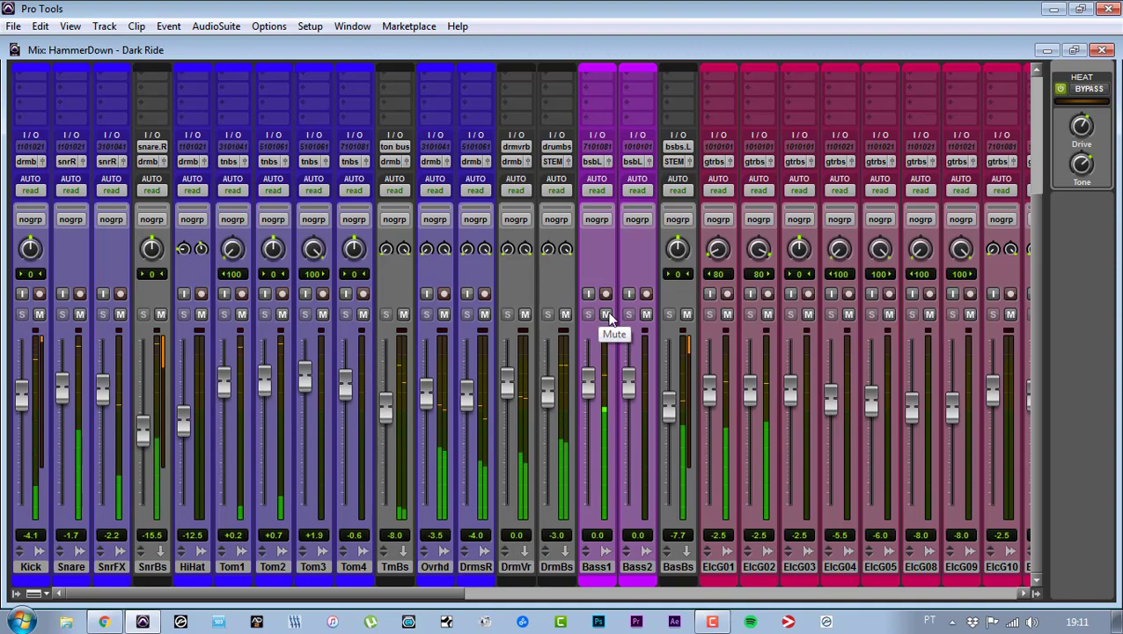
# Switch to the Edit window and reduce the height of all tracks so more of the session fits in view
pyautogui.hotkey('ctrl', '=')
pyautogui.scroll(-6, 609, 318)
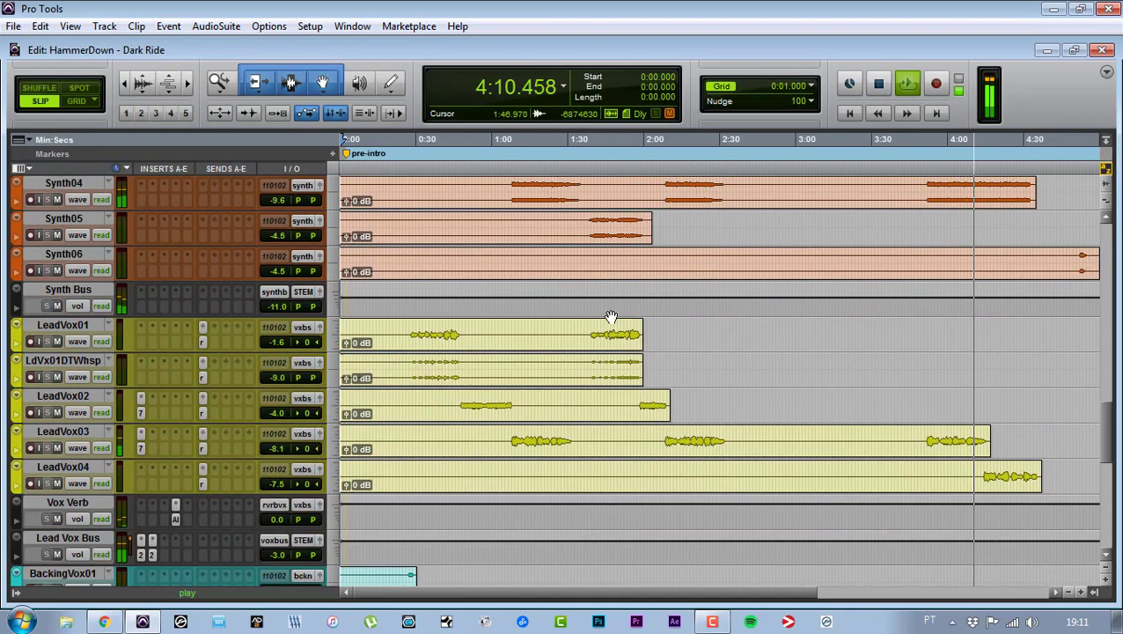
pyautogui.scroll(-10, 609, 315)
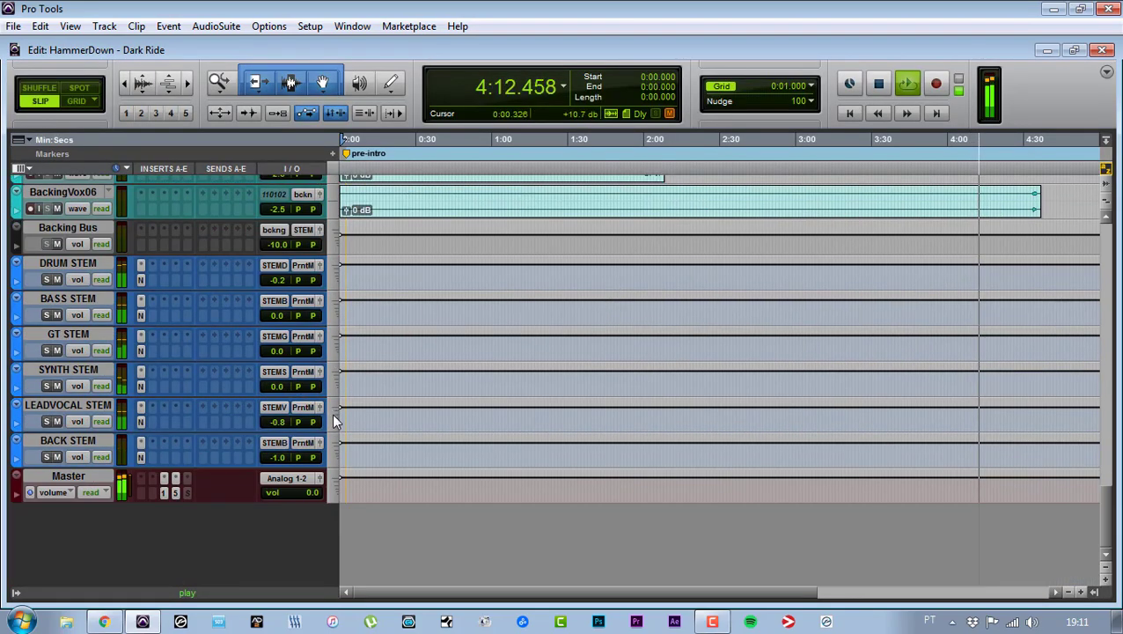
pyautogui.click(334, 420)
pyautogui.click(352, 535)
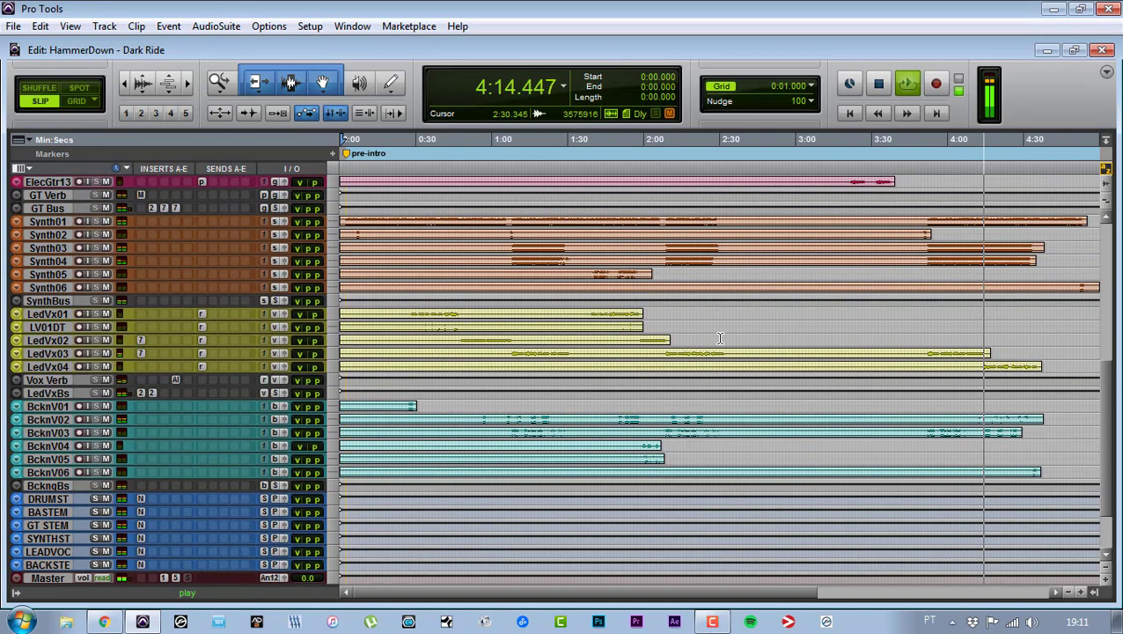
# Look through the compacted tracks and inspect the Altiverb 7 reverb on Vox Verb, moving its window fully into view
pyautogui.scroll(10, 720, 337)
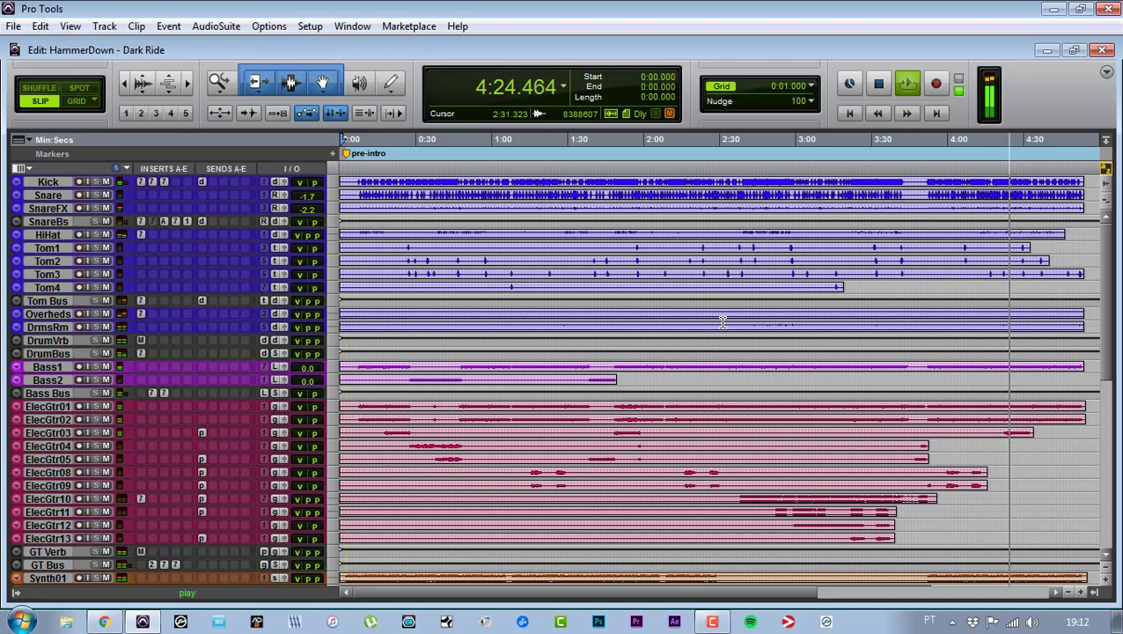
pyautogui.scroll(-5, 633, 379)
pyautogui.scroll(-10, 633, 379)
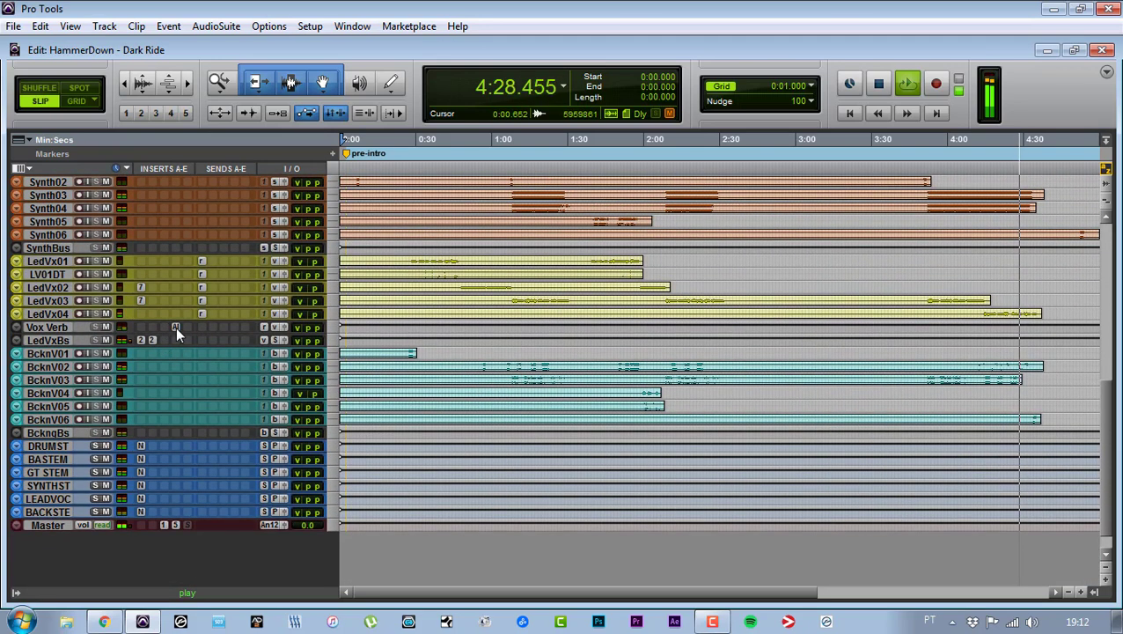
pyautogui.click(175, 326)
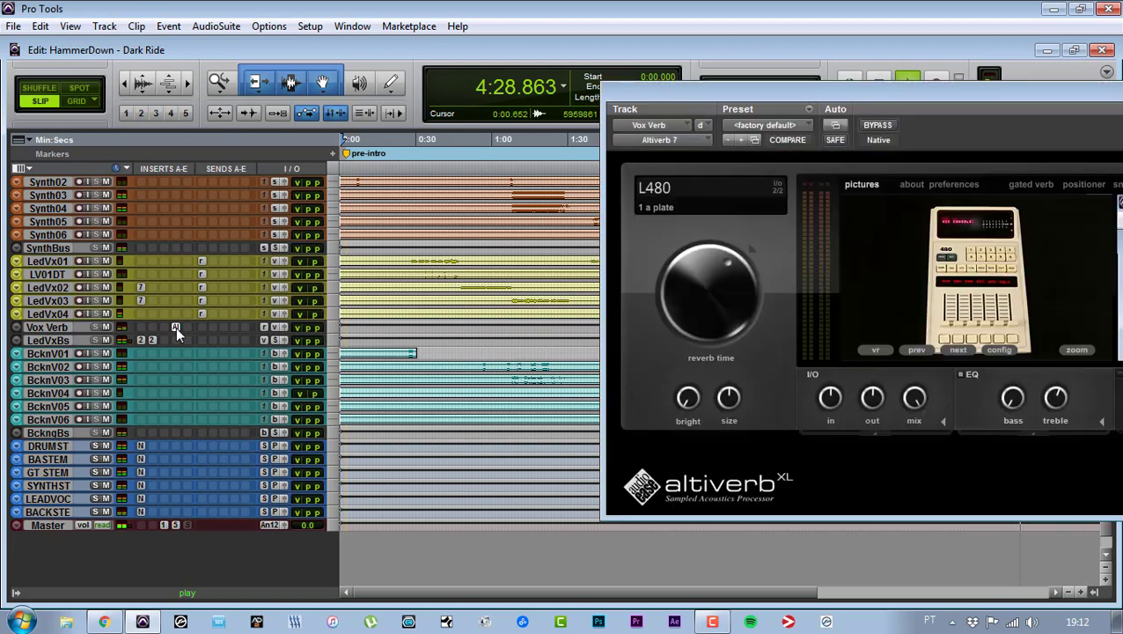
pyautogui.moveTo(816, 89); pyautogui.dragTo(484, 111)
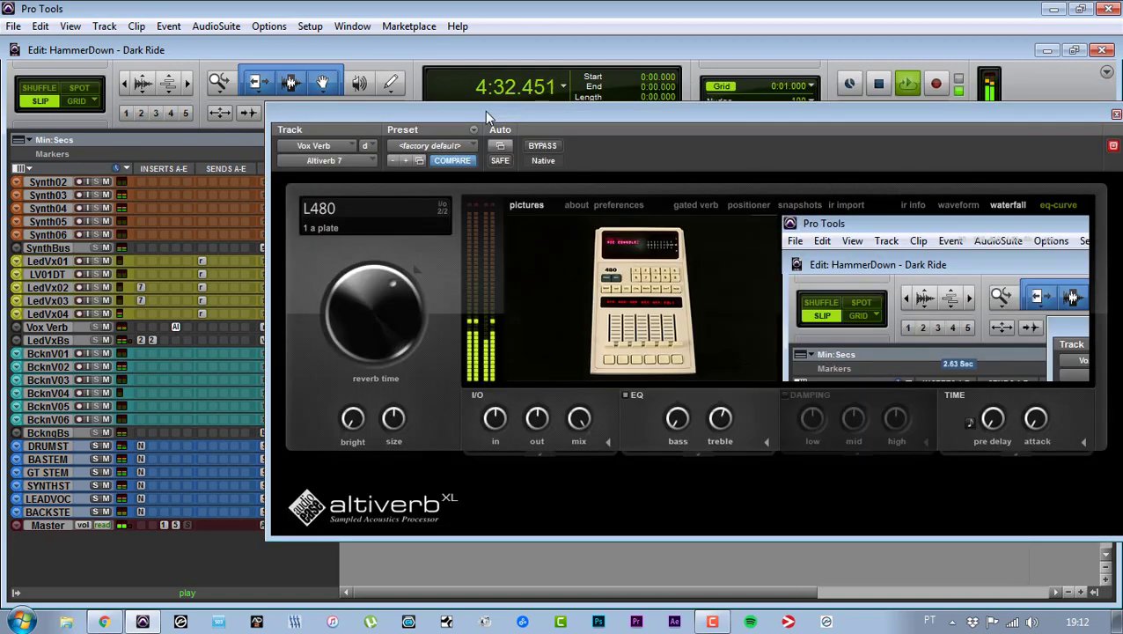
pyautogui.click(1114, 114)
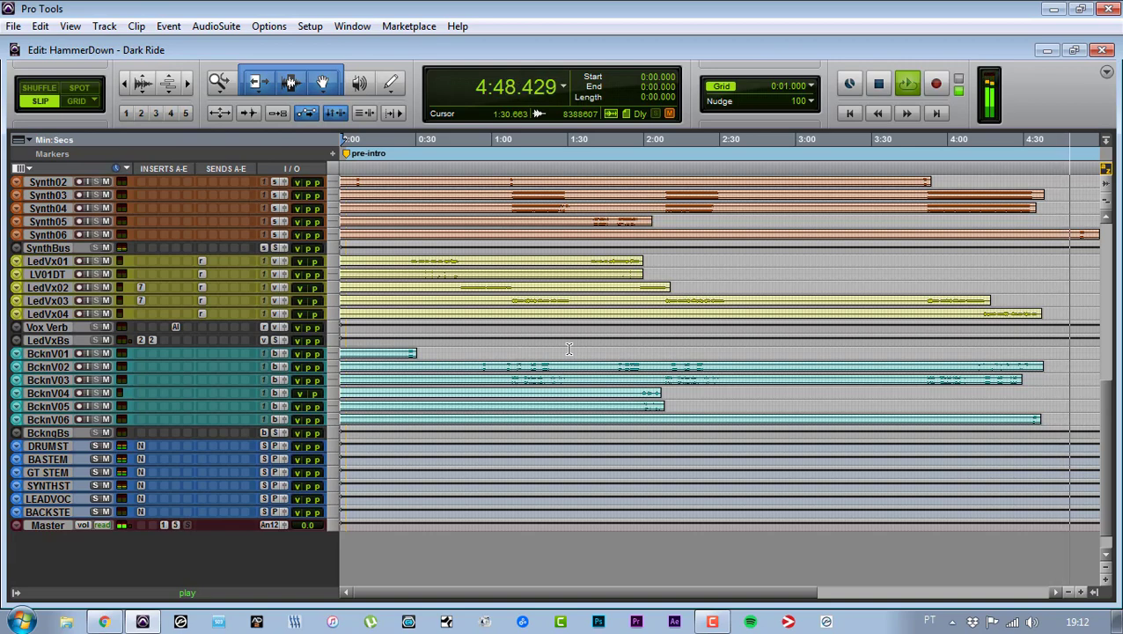
# Look back over the guitar, synth and vocal clips and return to the Mix window's vocal, stem and master channels
pyautogui.scroll(10, 569, 348)
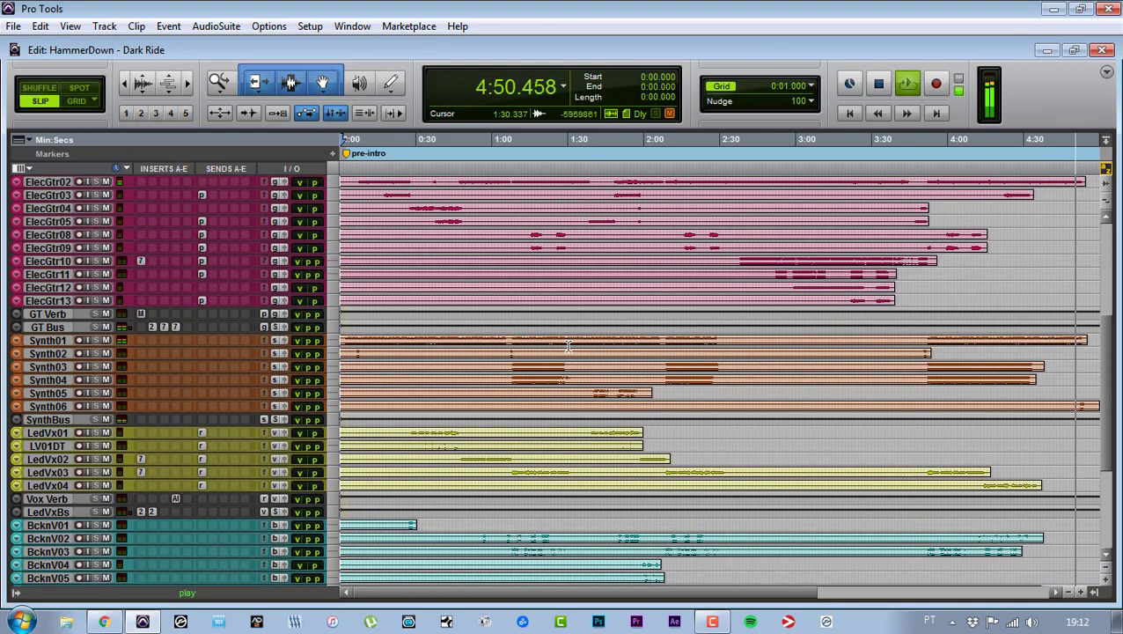
pyautogui.hotkey('ctrl', '=')
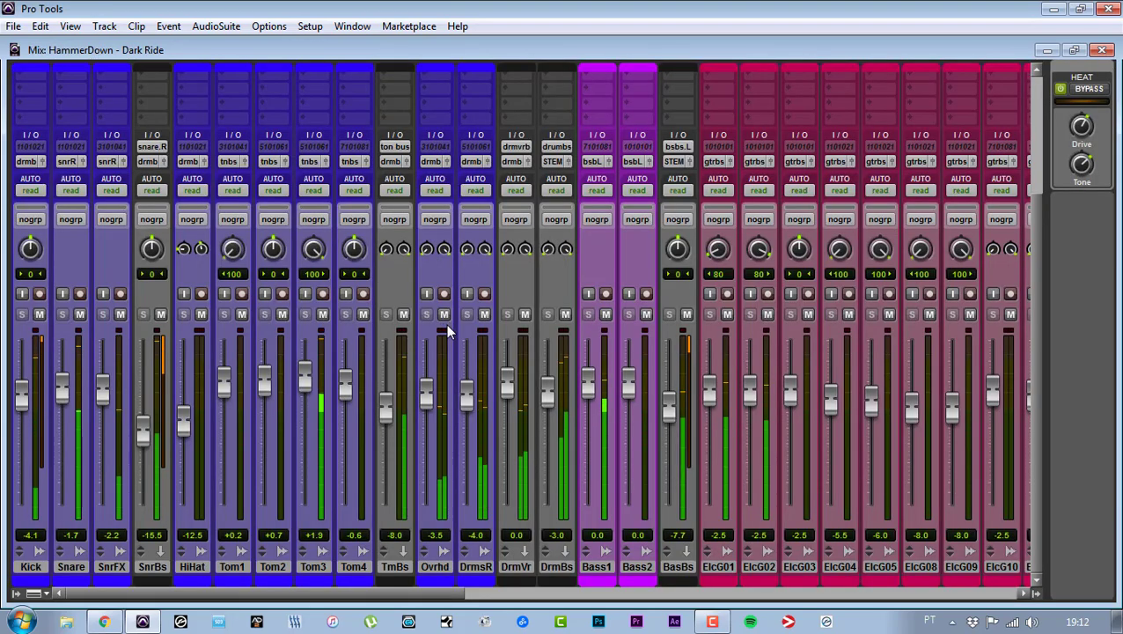
pyautogui.hscroll(10, 440, 330)
pyautogui.hscroll(5, 438, 343)
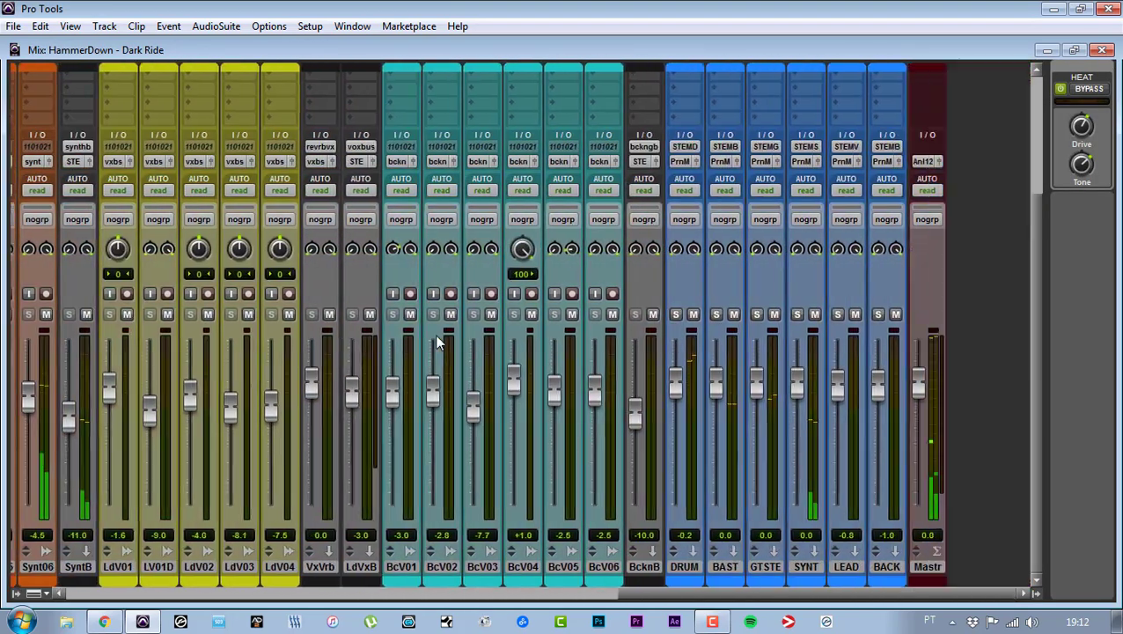